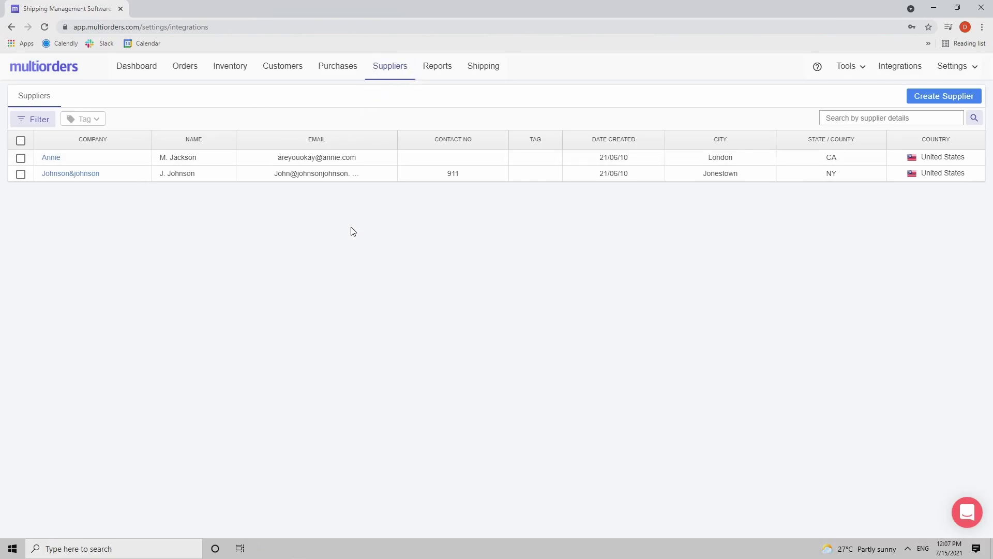
- Look over the available supplier filter types and the blank supplier creation form, closing both without making changes
click(44, 126)
click(89, 185)
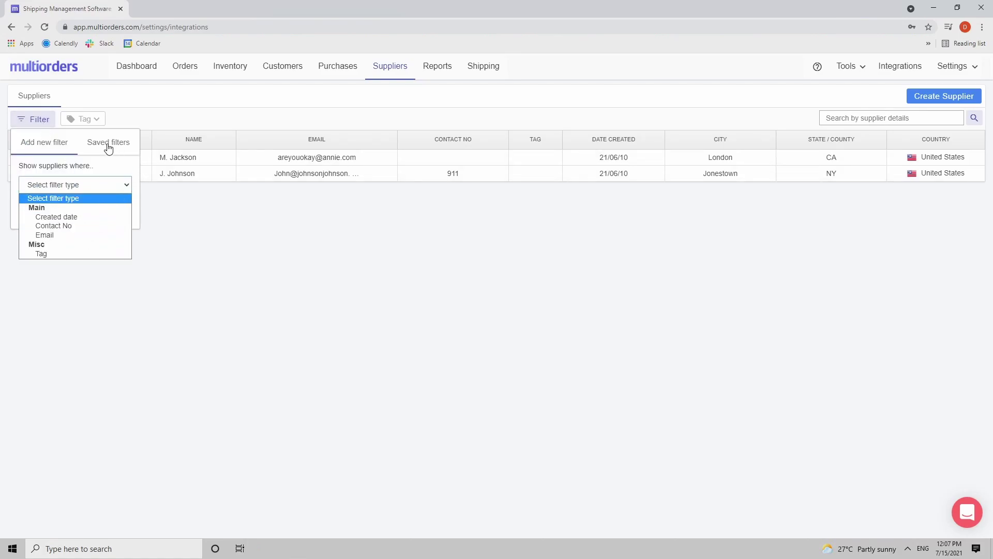
click(214, 201)
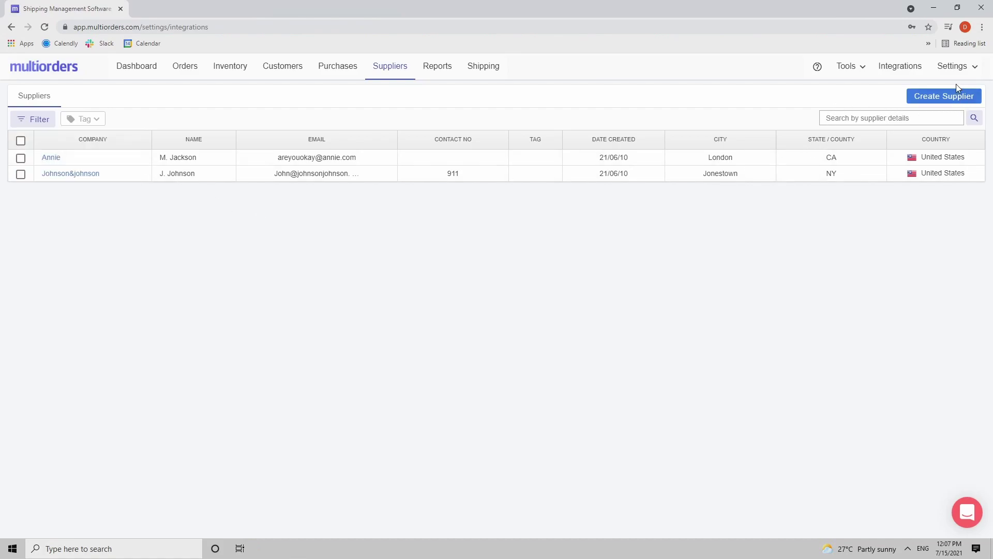
click(939, 101)
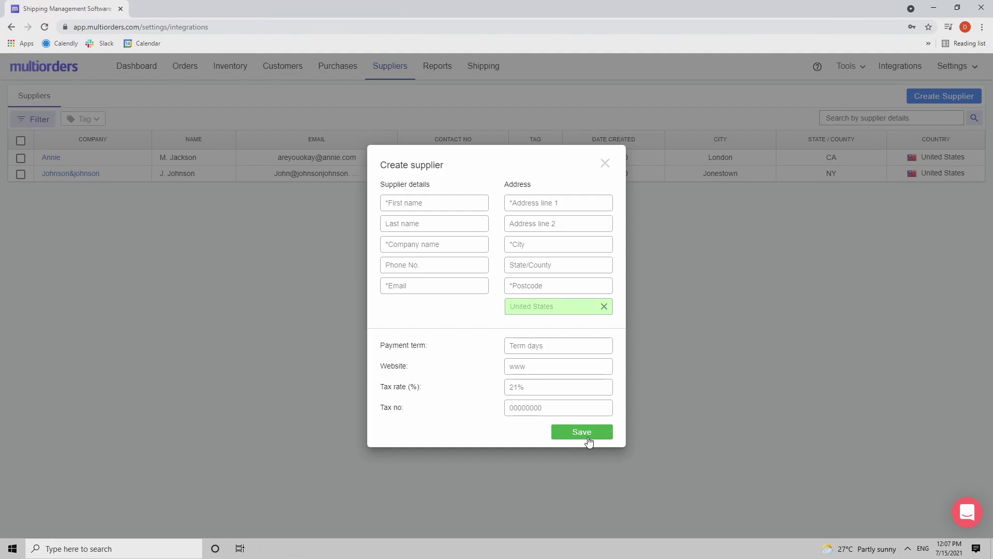
click(605, 164)
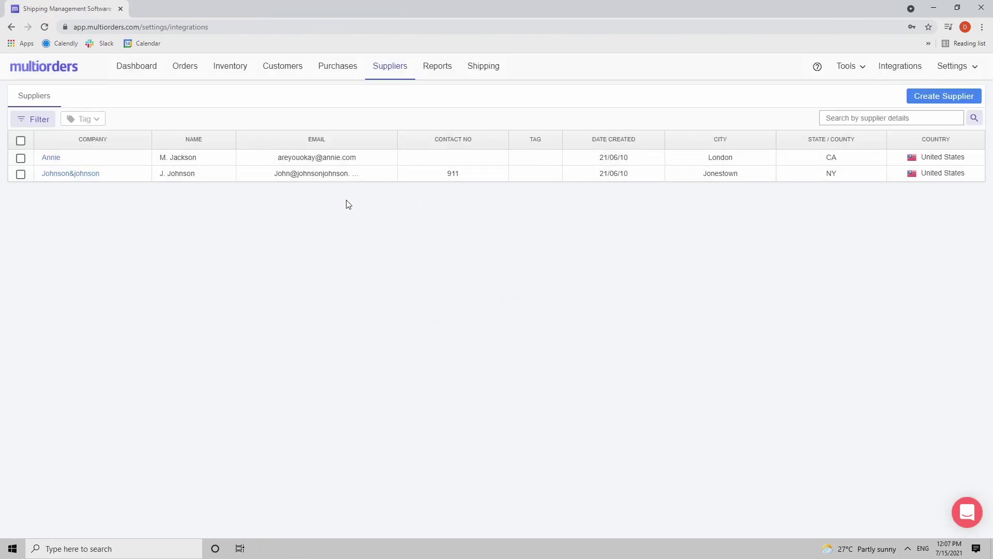
- Assign the supplier Annie to the MULT BLUE SMOL product in the inventory
click(234, 72)
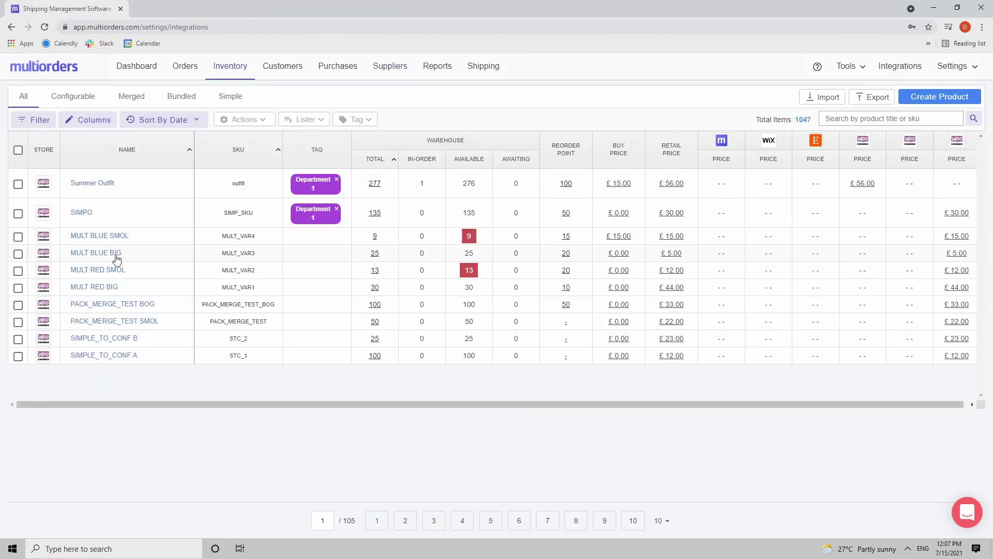
click(105, 240)
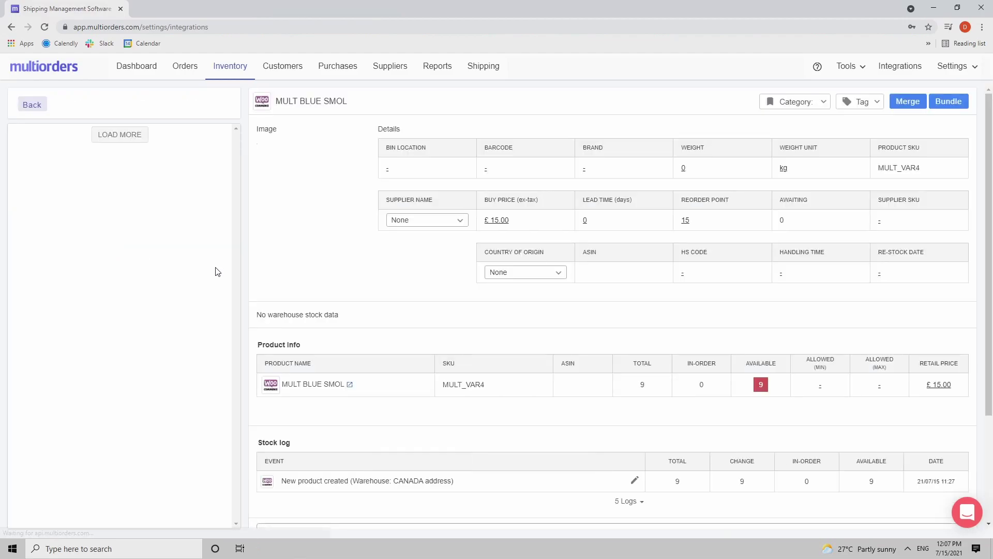
drag(444, 203, 385, 201)
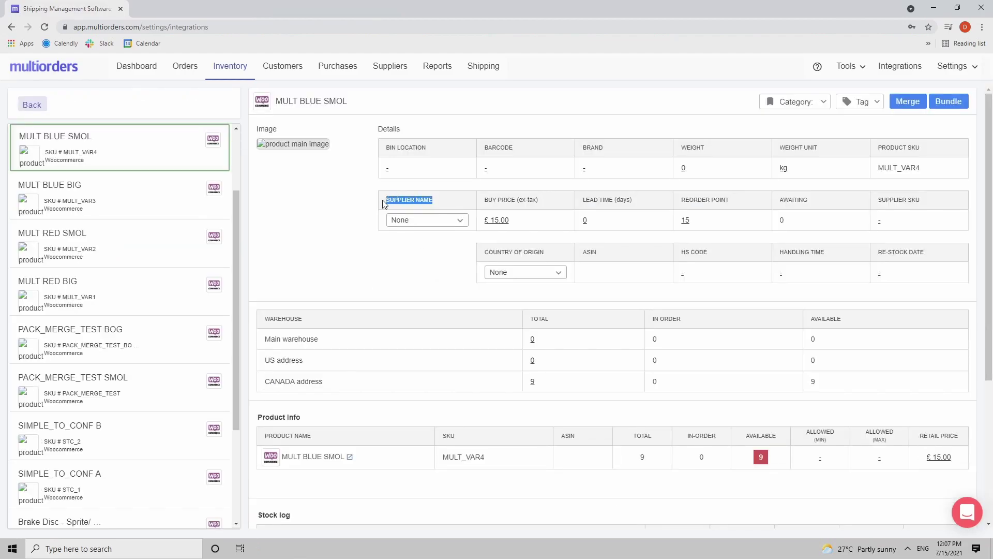
click(449, 224)
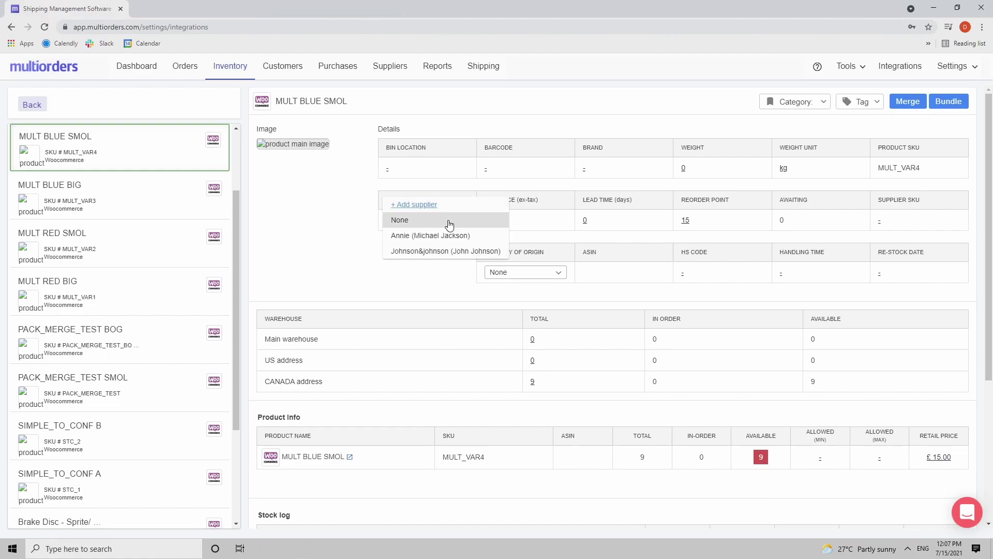
click(436, 235)
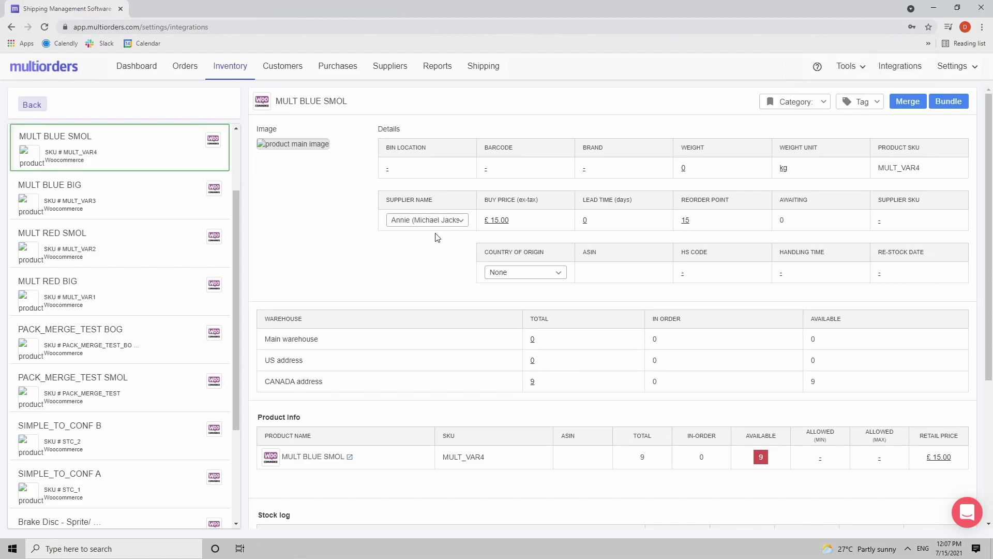
- Examine the purchase orders list, focusing on the supplier, contact person, PO status and tag columns
click(342, 74)
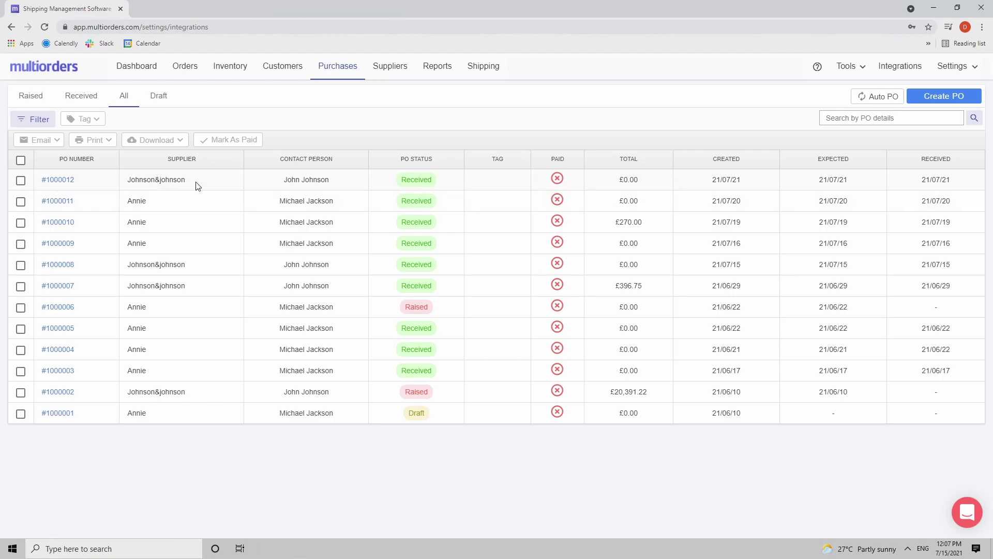
drag(195, 182, 129, 183)
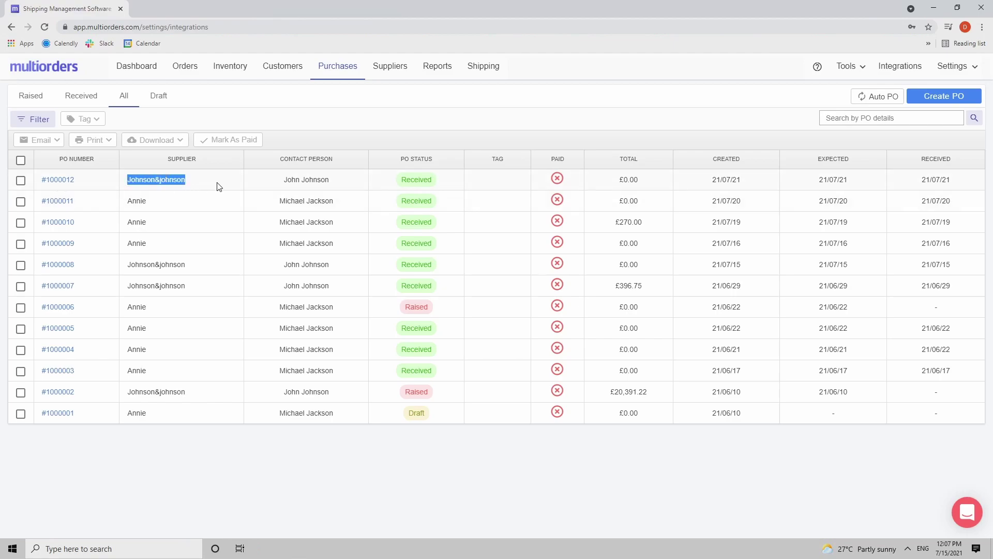
drag(332, 185, 282, 186)
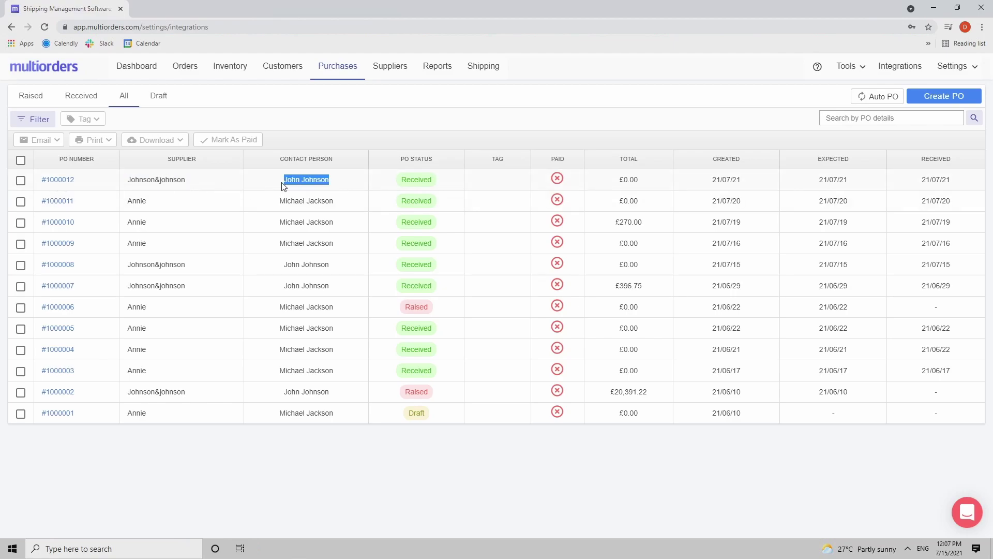
click(341, 189)
drag(436, 164, 394, 158)
drag(509, 163, 486, 163)
- Apply the STOP tag to the newest purchase order in the list
click(22, 182)
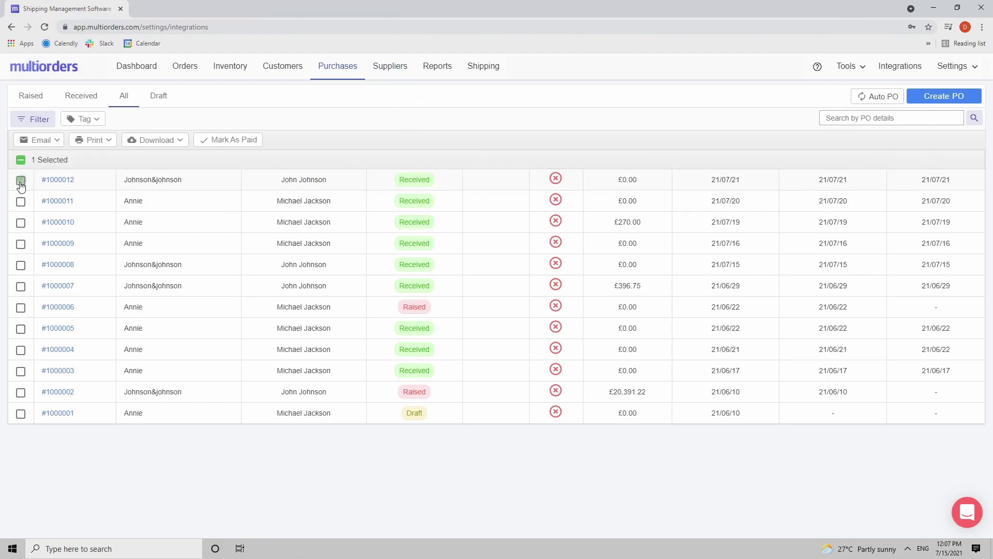
click(94, 120)
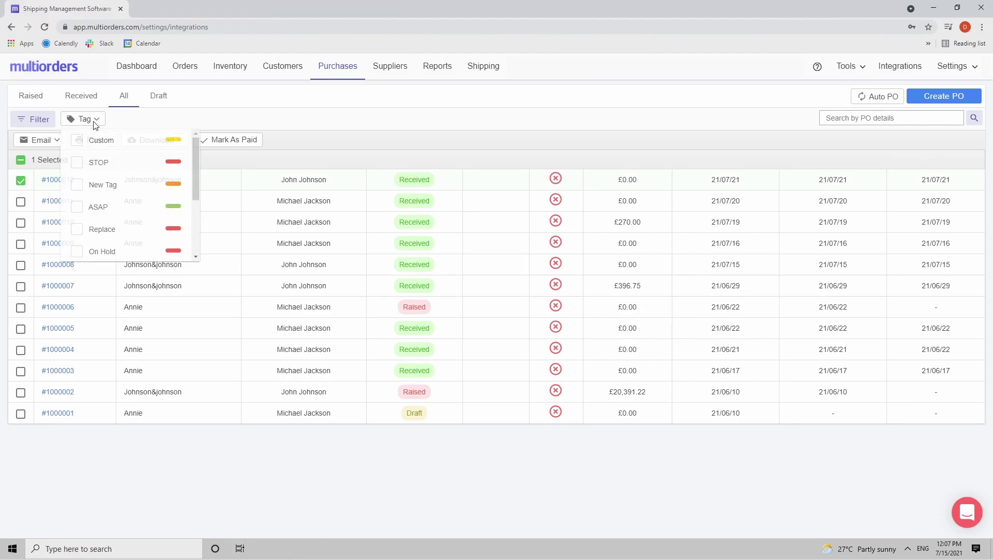
click(115, 165)
- Examine the total, created, expected, received and paid columns of the purchase orders list
drag(649, 166, 623, 163)
drag(753, 163, 710, 165)
drag(858, 160, 811, 162)
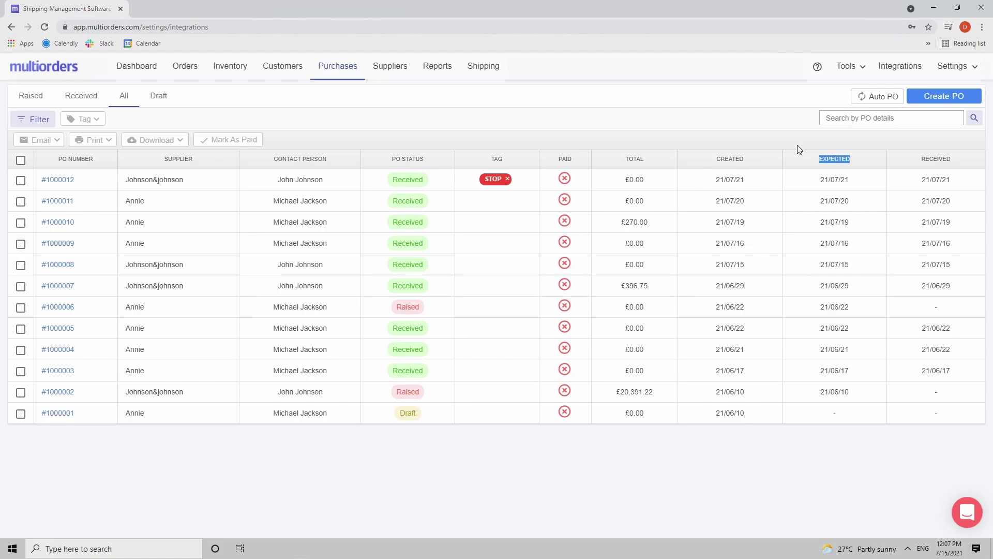
drag(961, 166, 901, 166)
drag(571, 160, 548, 161)
click(573, 137)
- Start a new purchase order and look over its payment term suggestions and supplier choices
click(940, 99)
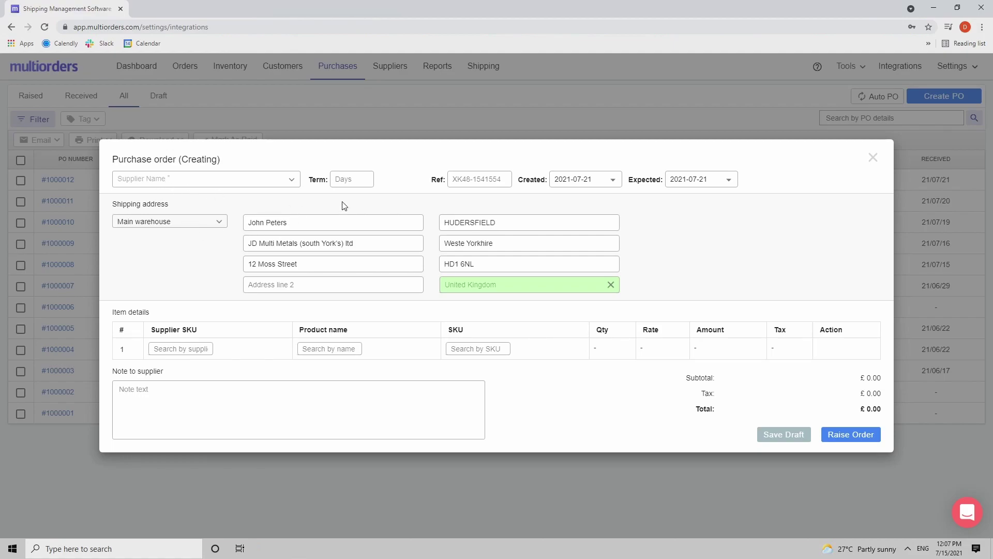
click(359, 180)
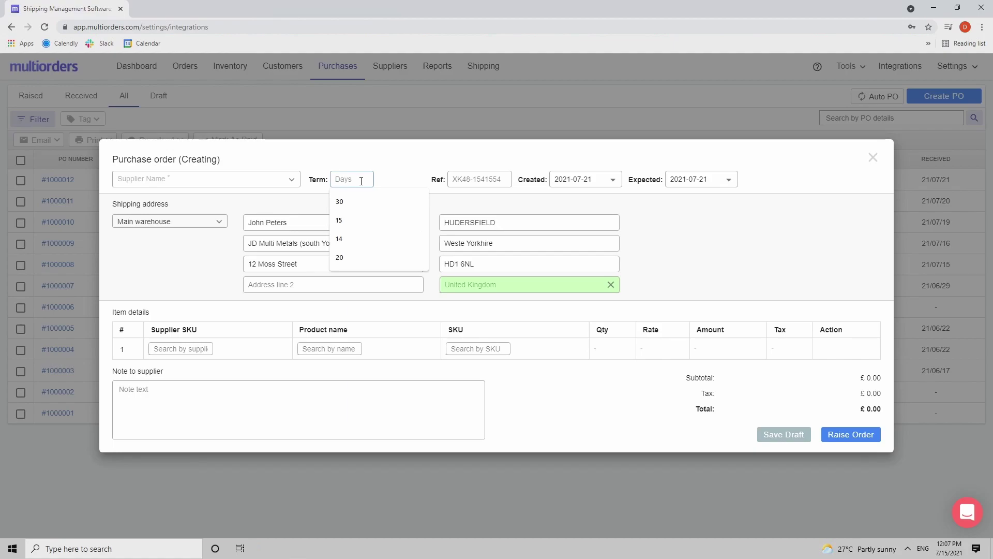
click(284, 182)
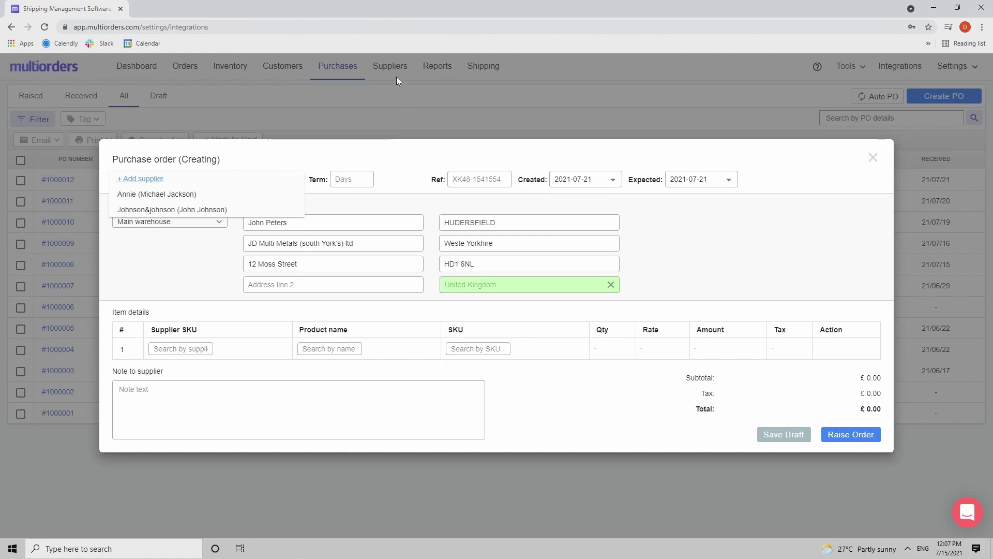
click(365, 158)
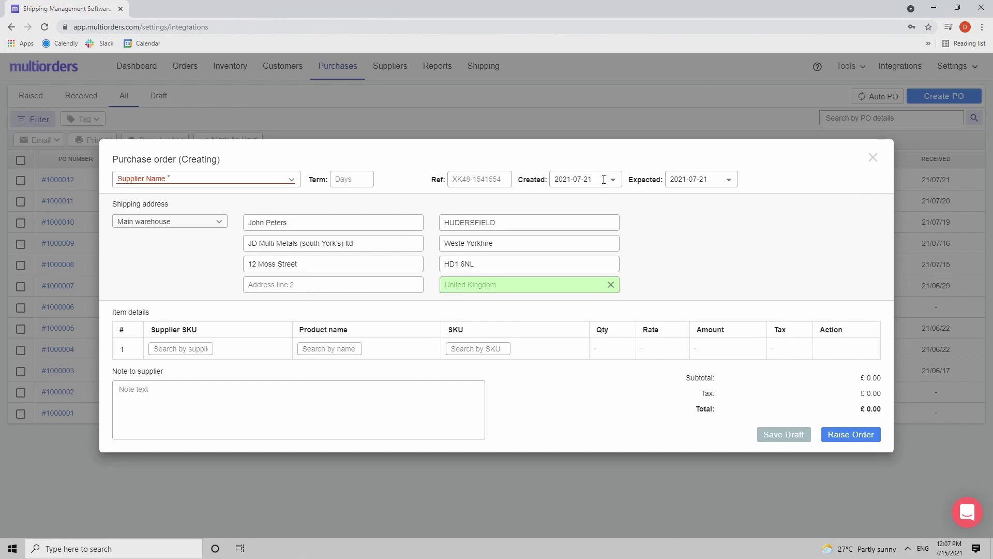
- Look over the calendars for the new purchase order's created and expected dates without changing either date
click(604, 180)
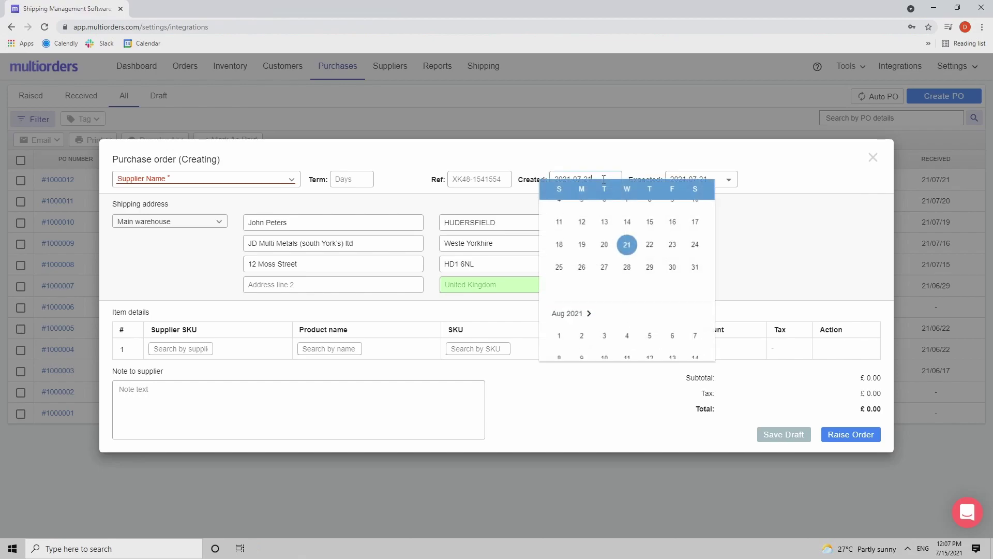
click(753, 231)
click(724, 181)
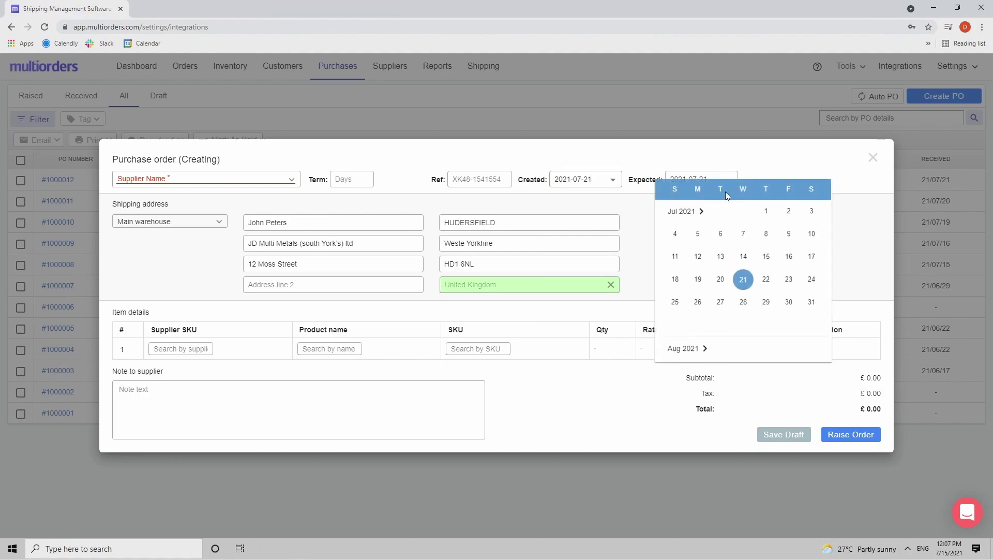
click(703, 349)
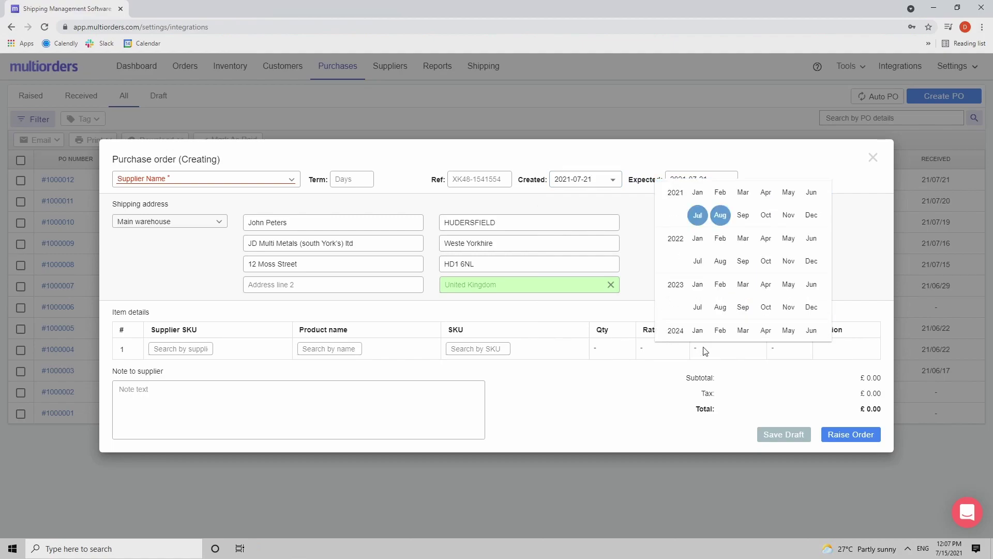
click(726, 218)
click(752, 162)
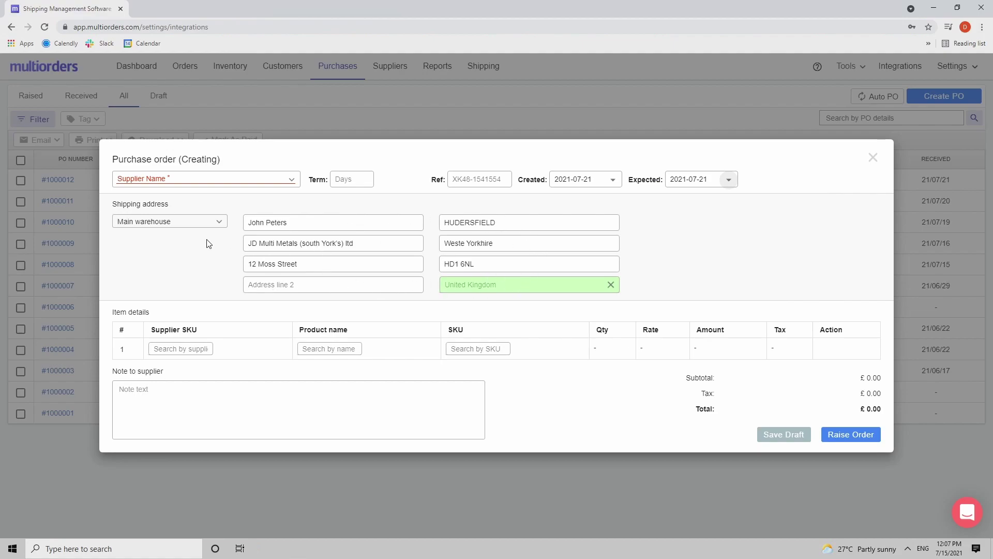
- Try the US address and CANADA address as the order's shipping address, and switch back to Main warehouse
click(197, 223)
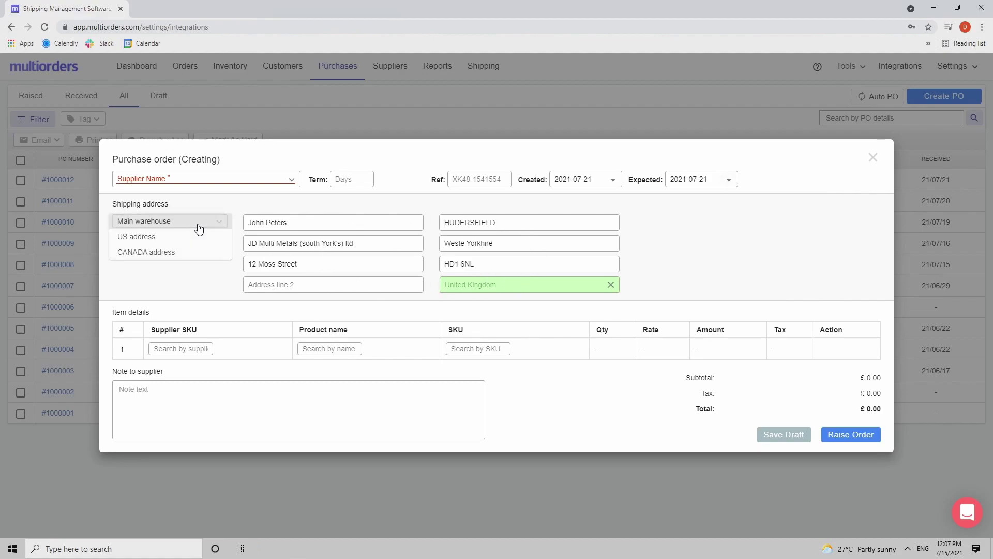
click(158, 237)
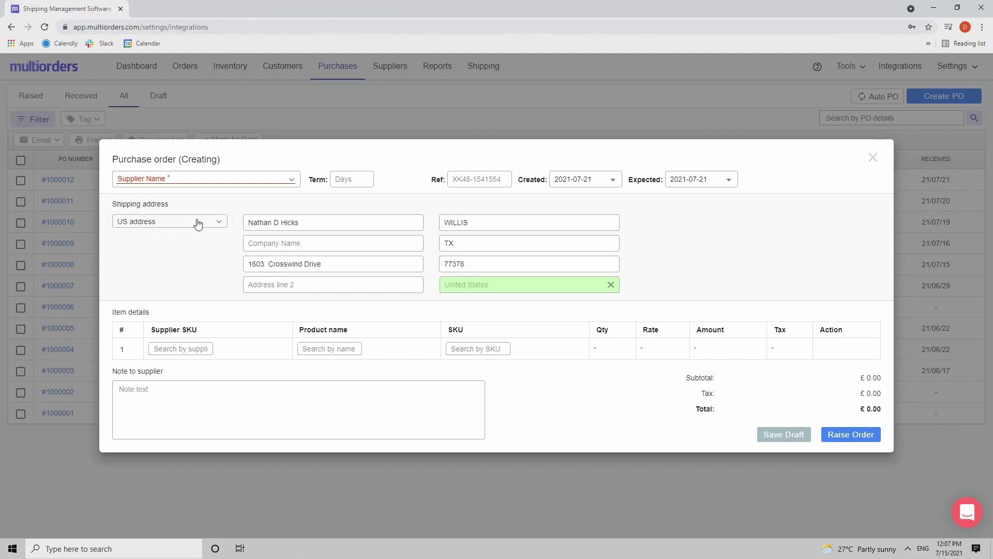
click(196, 223)
click(170, 242)
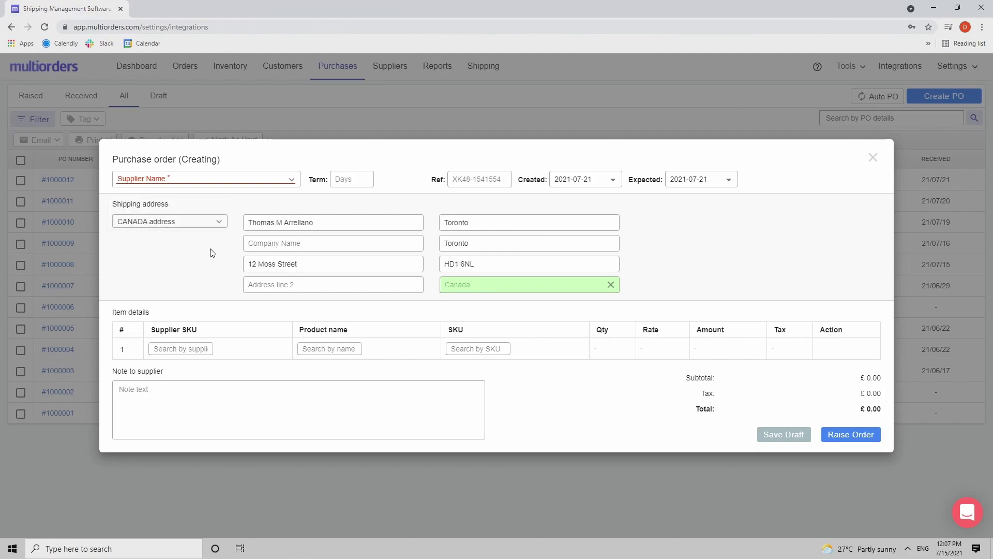
click(214, 222)
click(169, 191)
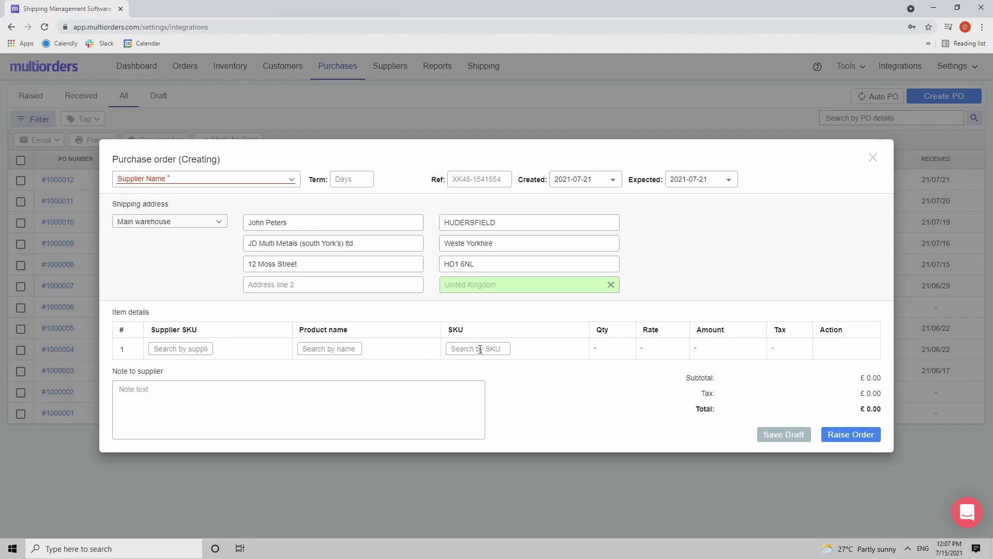
- Add the SIMPO product as an item of the purchase order, and close the order form without saving
click(346, 355)
click(317, 399)
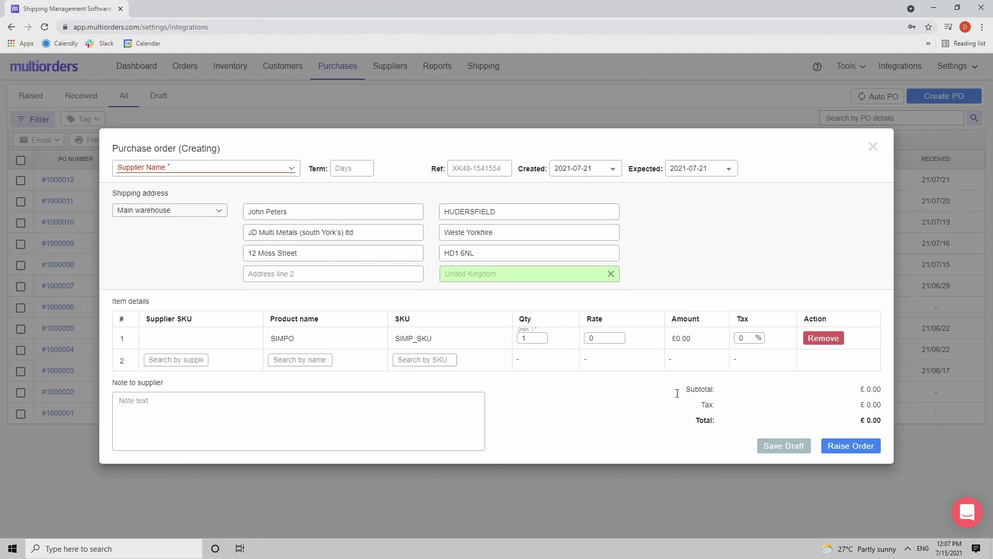
click(135, 402)
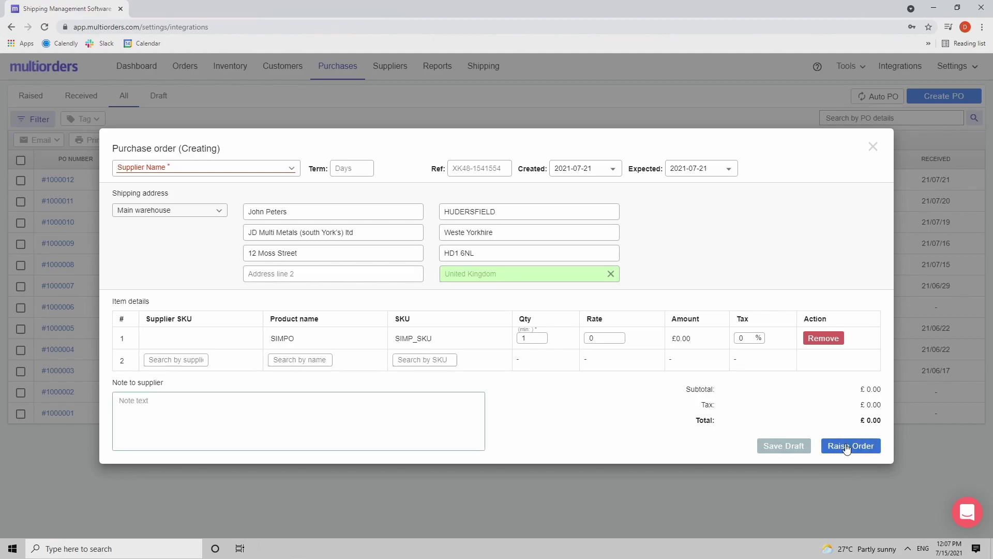
click(873, 148)
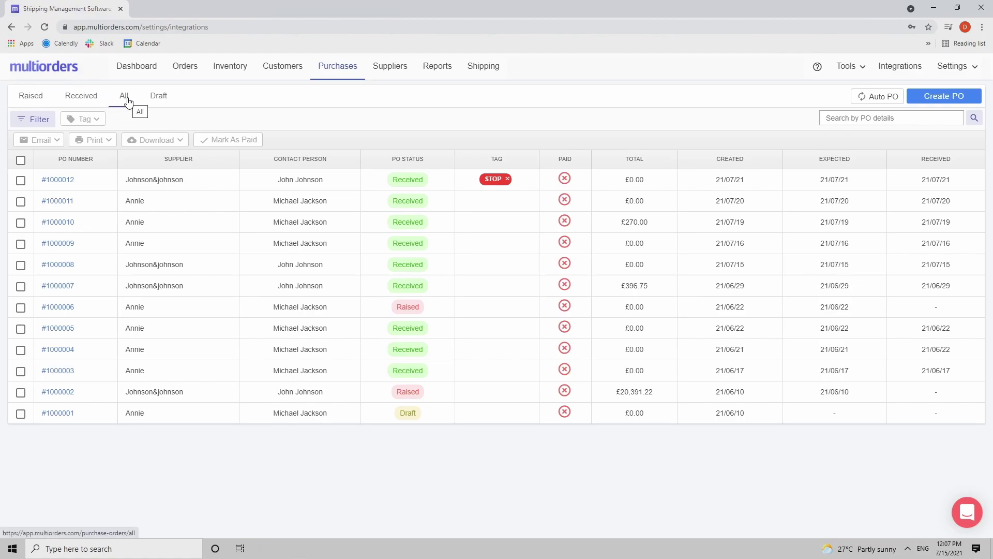
- View the draft, received and raised purchase orders one group after another
click(161, 100)
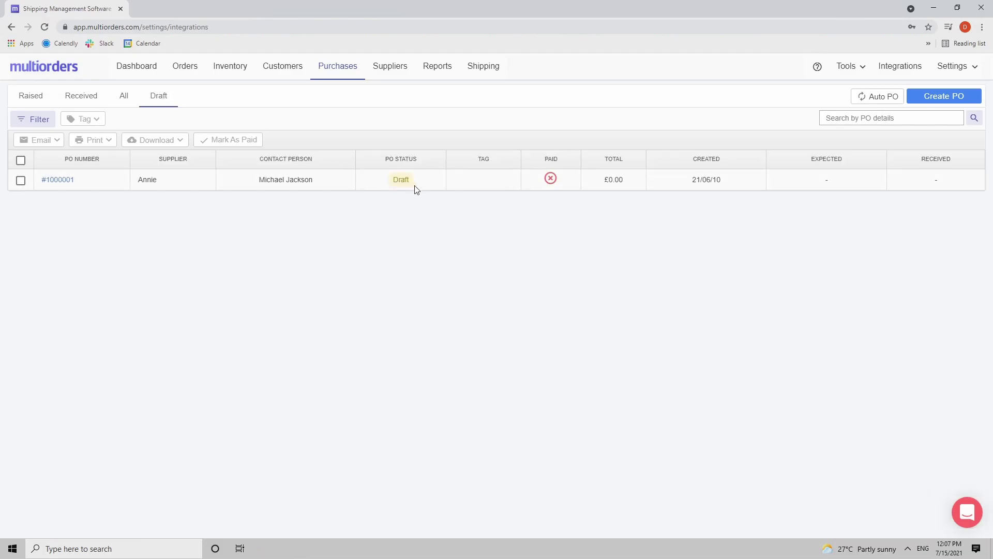
click(87, 101)
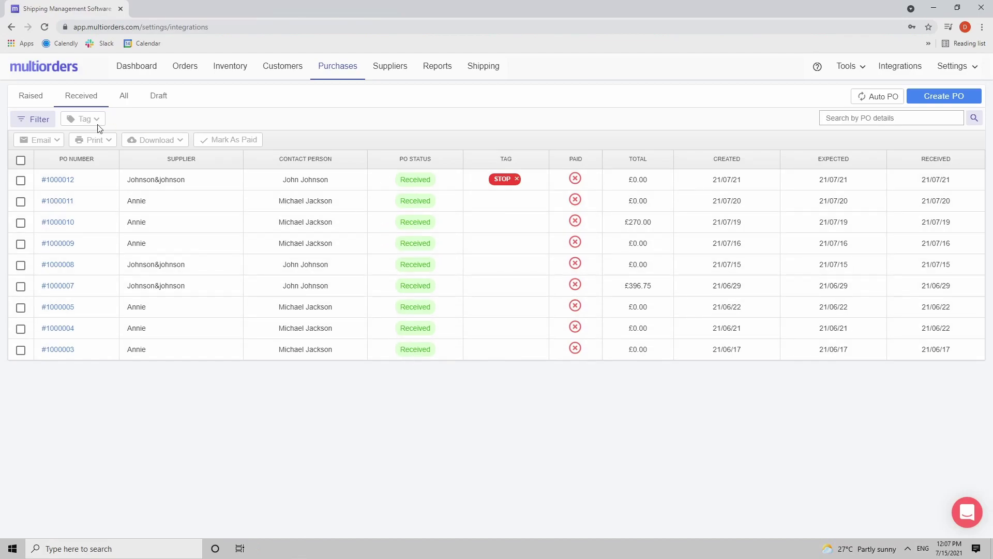
click(25, 98)
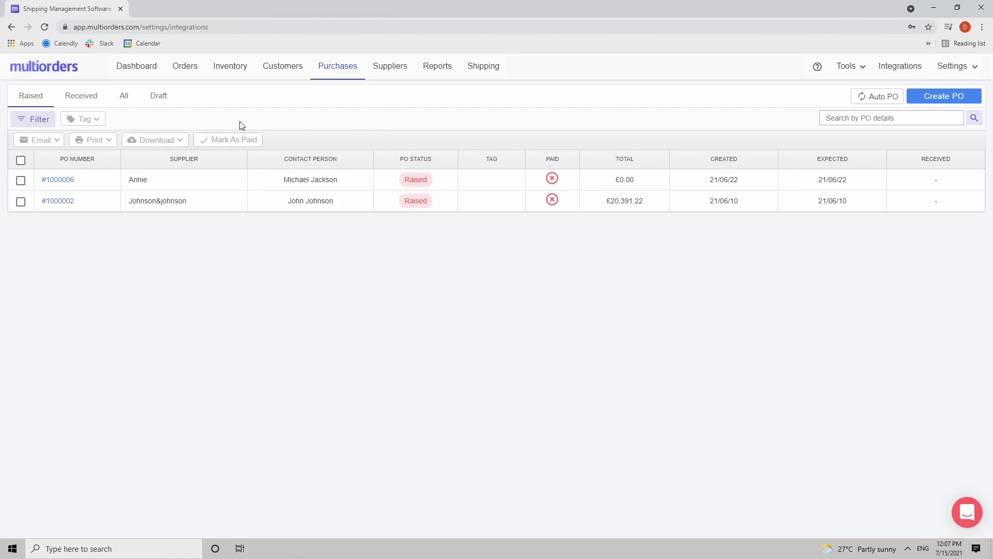
- Check the awaiting quantity of Pants XXXL Blue among the merged products in the inventory
click(236, 76)
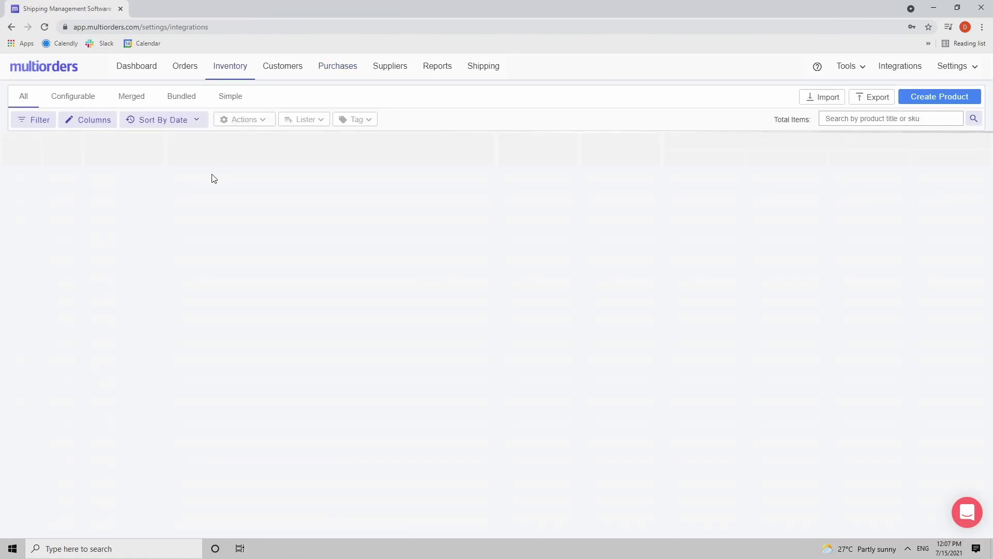
click(131, 96)
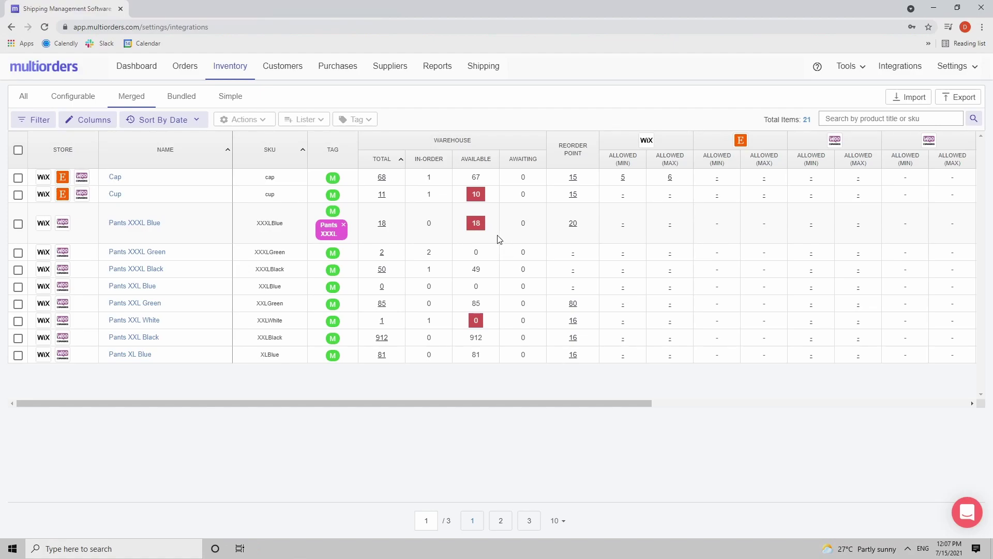
drag(542, 159, 514, 160)
drag(527, 224, 521, 227)
drag(533, 228, 519, 224)
click(524, 223)
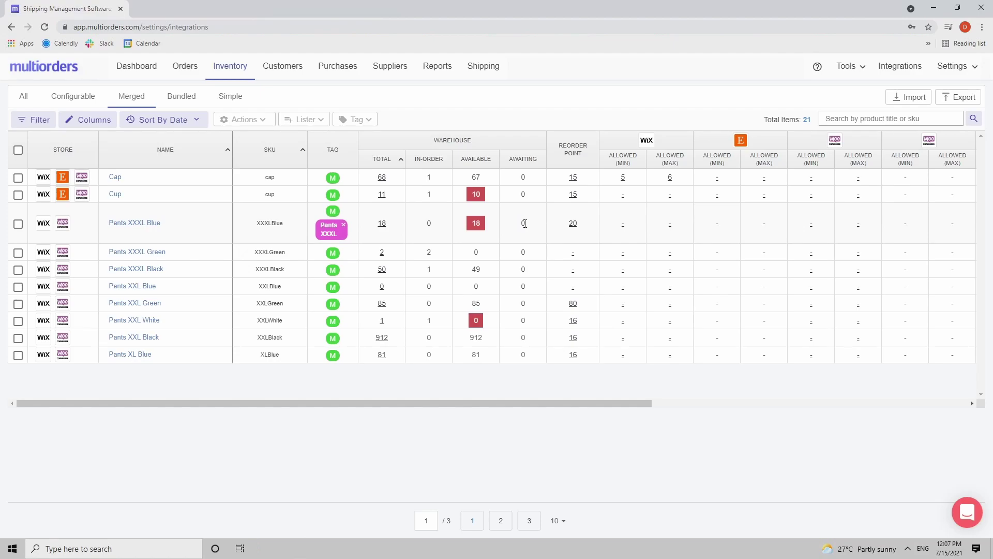
- Assign Annie as the supplier of the merged product Pants XXXL Blue
click(338, 67)
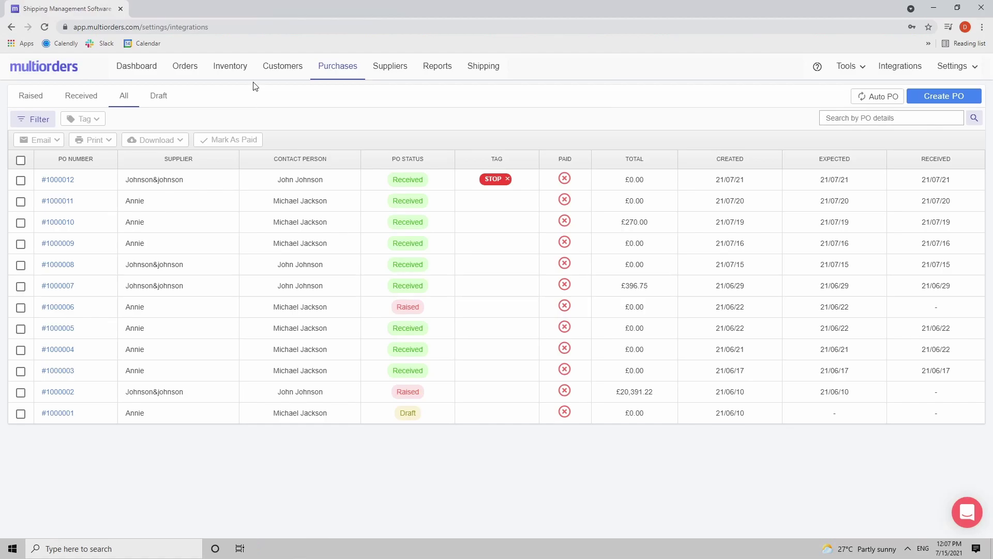
click(232, 68)
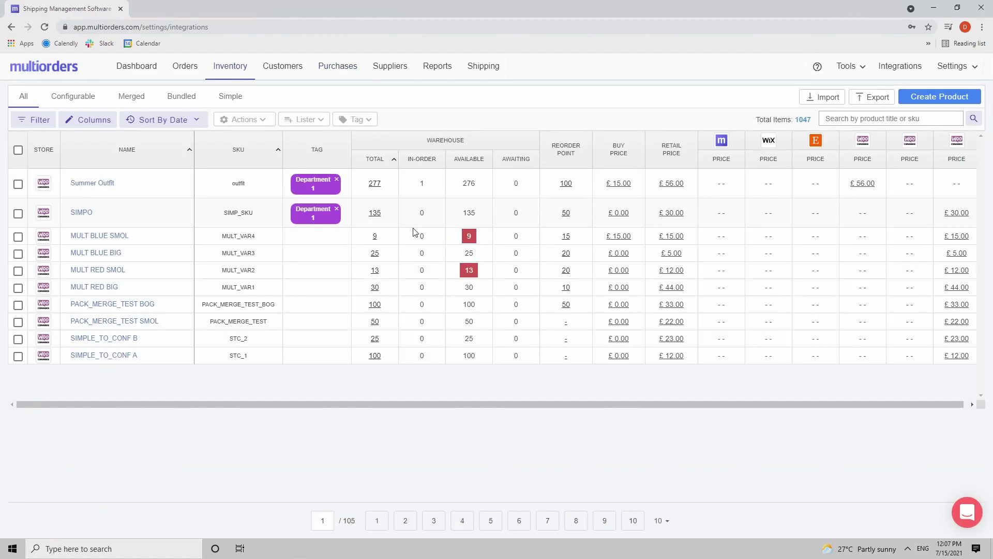
click(129, 102)
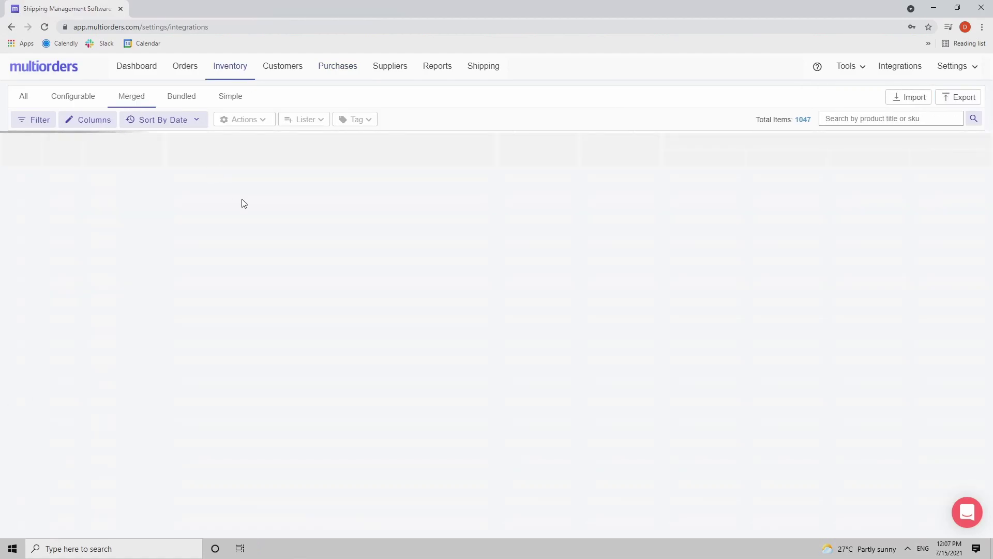
click(125, 227)
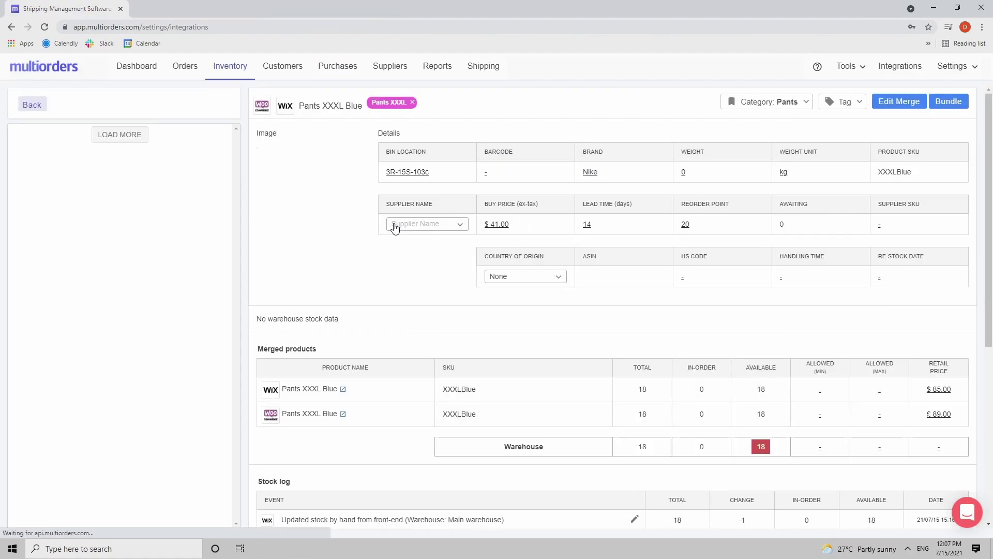
click(449, 224)
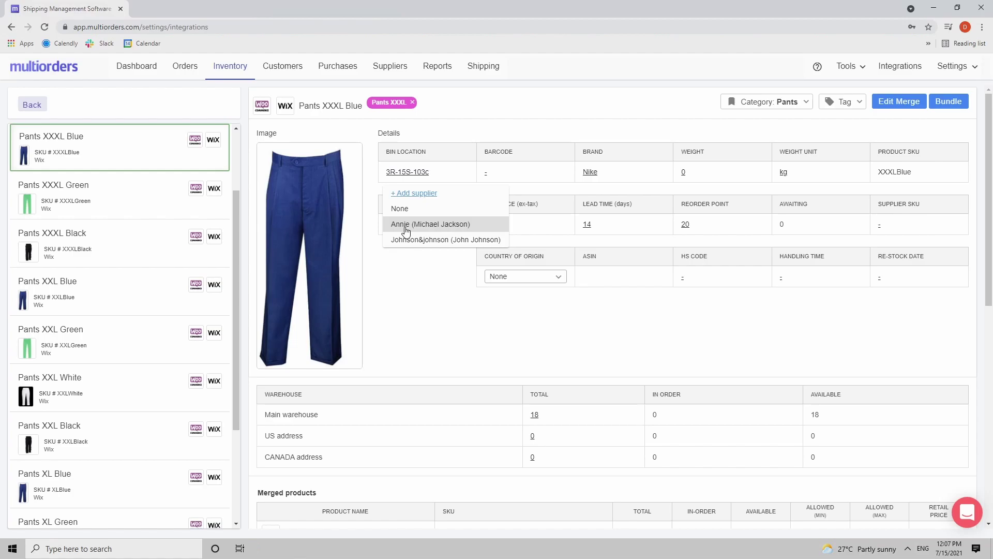
click(436, 226)
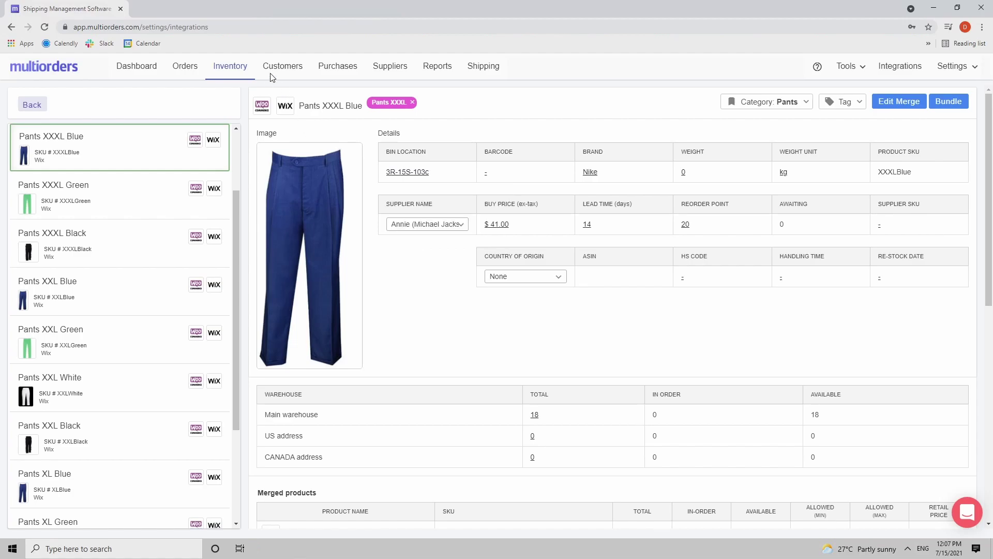
- Start a new purchase order for the supplier Annie with 2021-08-04 as its expected date
click(342, 67)
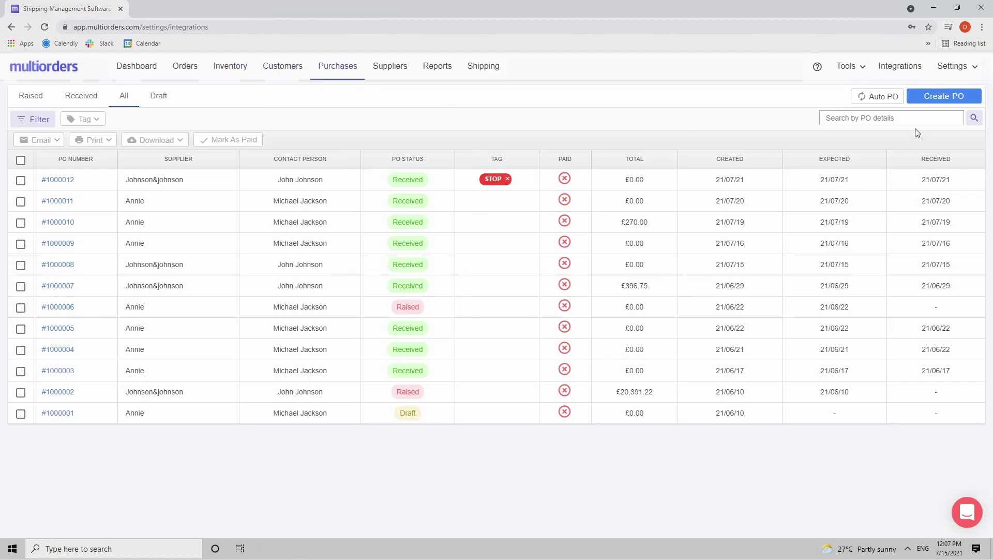
click(940, 107)
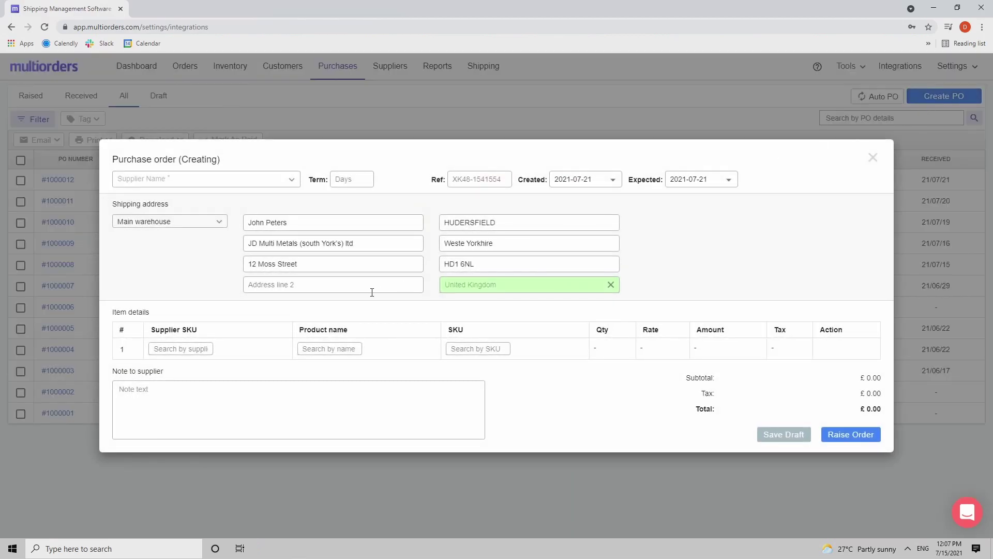
click(251, 182)
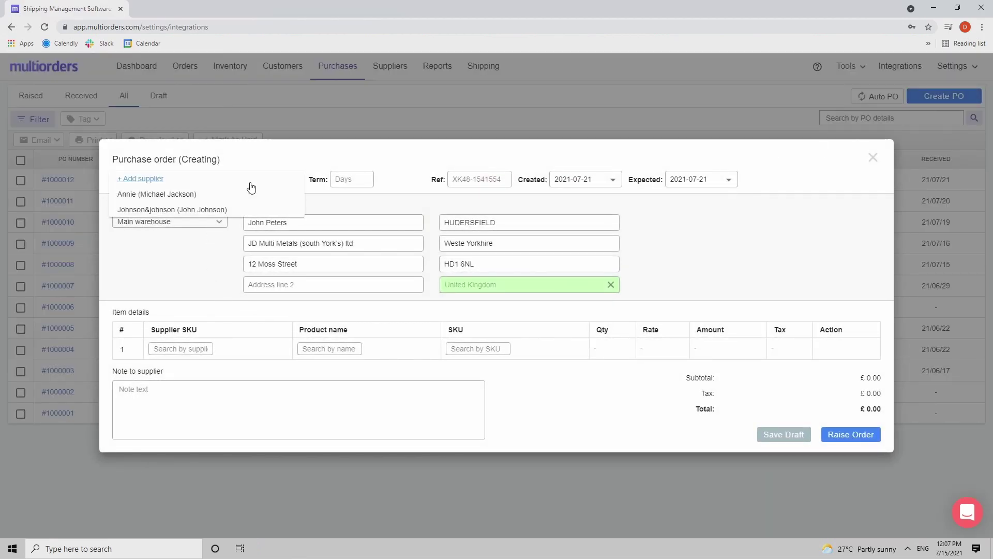
click(171, 195)
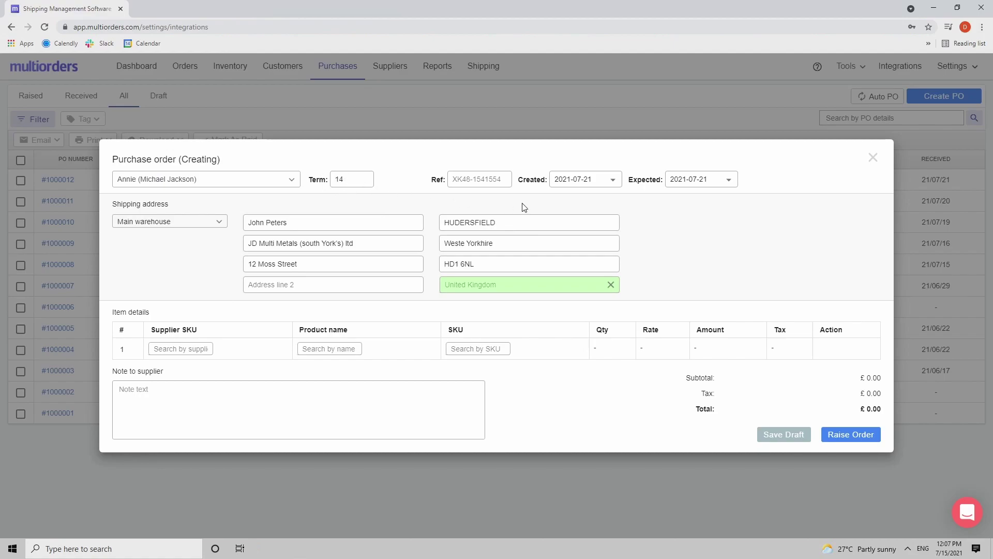
click(708, 184)
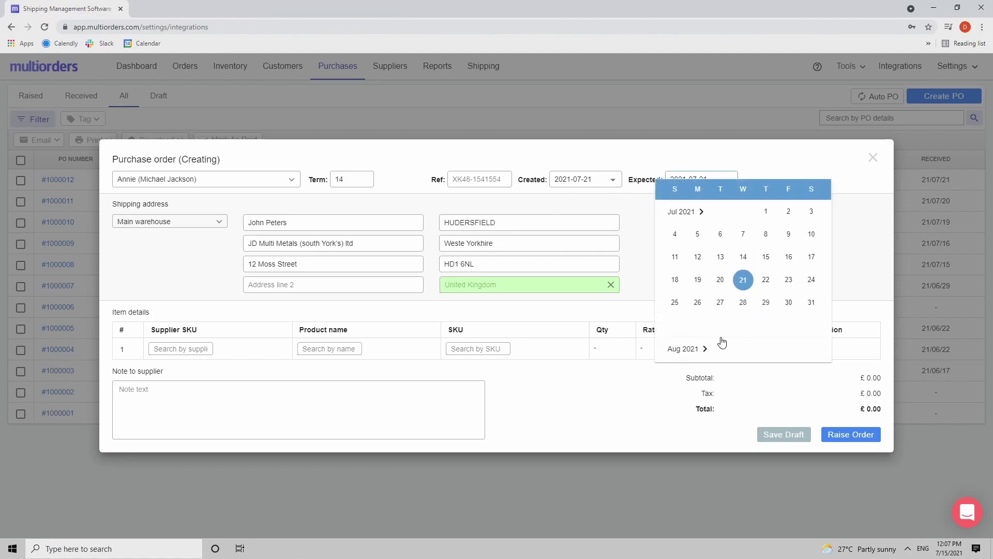
scroll(745, 310, down, 1)
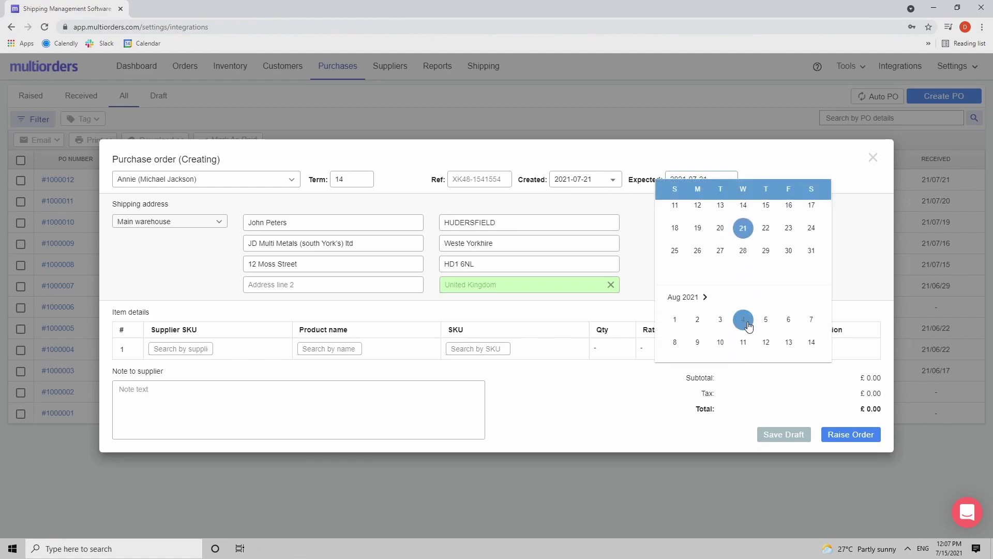
click(743, 320)
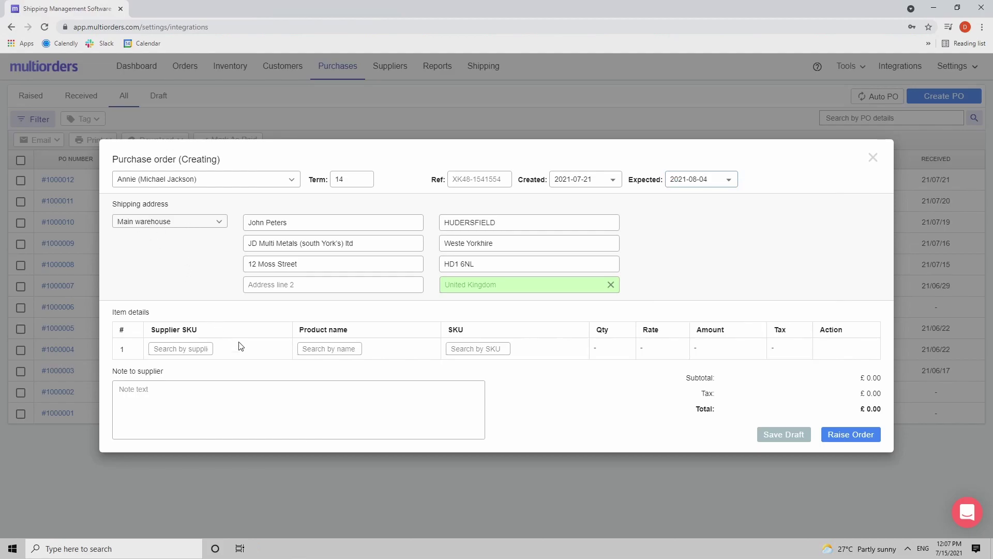
- Add Pants XXXL Blue as an item of the purchase order with quantity 40 and rate 20
click(345, 350)
text(xxxl)
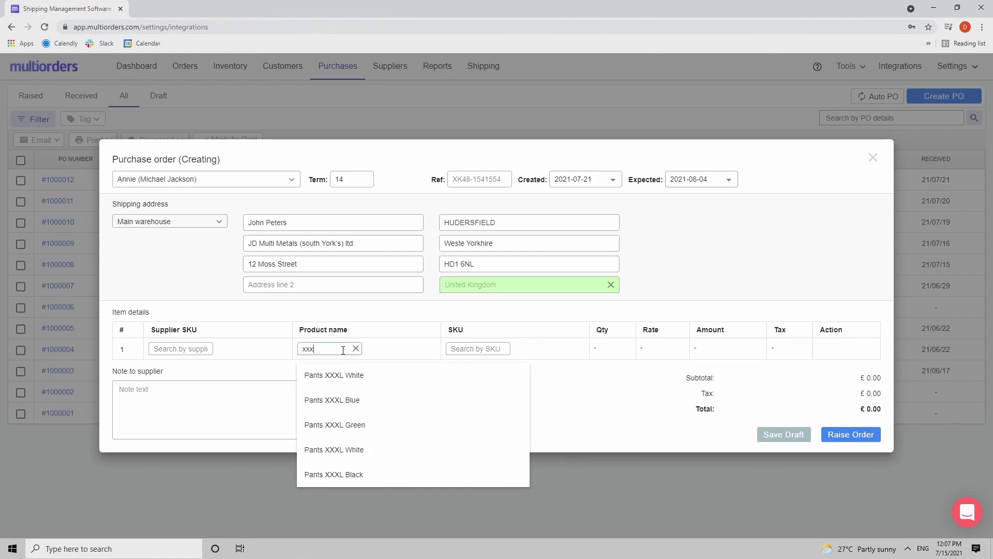
click(343, 404)
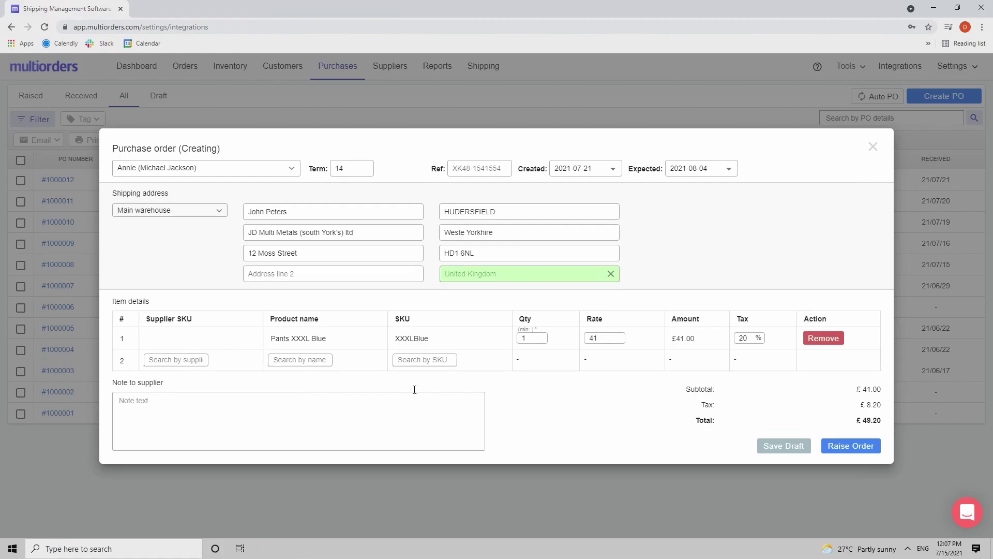
click(537, 338)
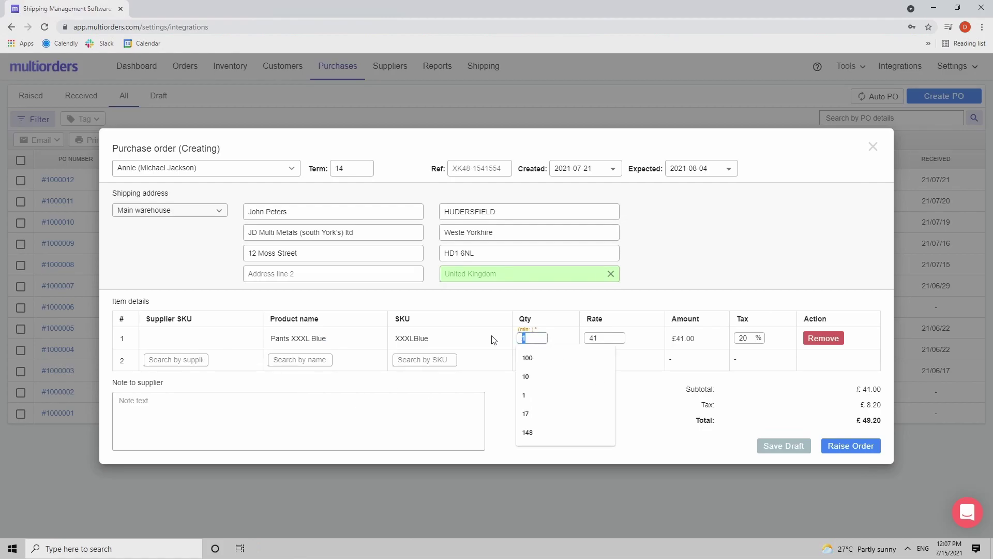
text(40)
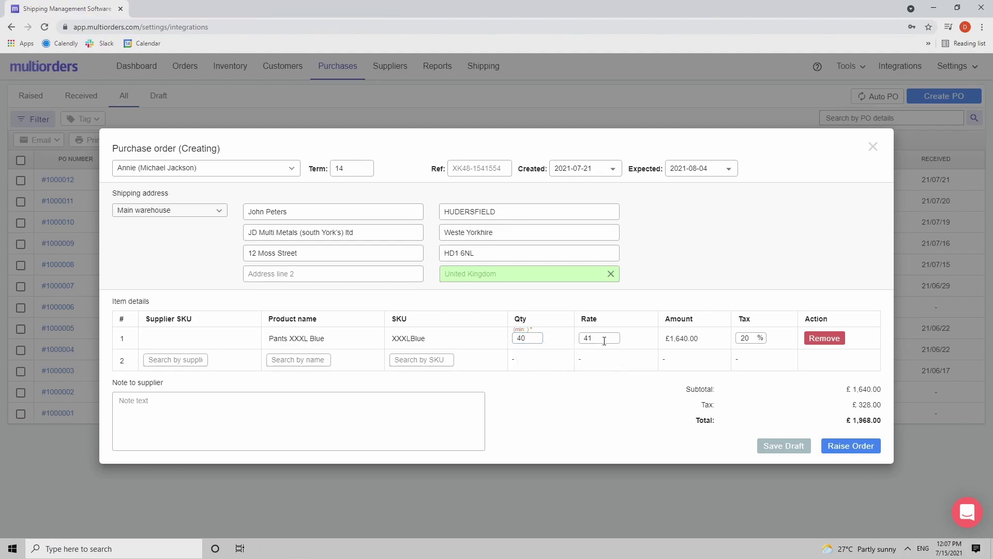
drag(594, 338, 583, 338)
text(20)
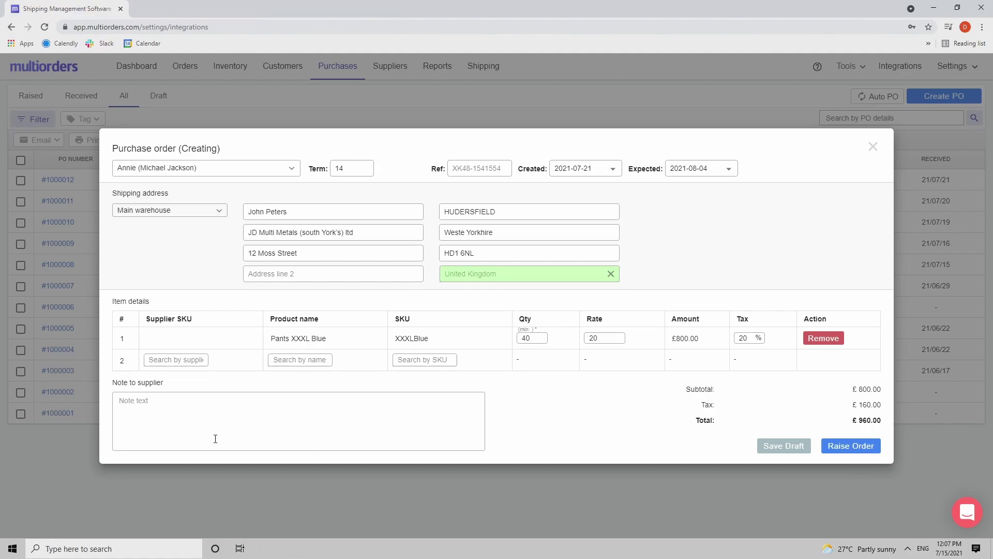
- Add the supplier note "Deliver after lunch", raise the order, and check its status in the purchase order list
click(178, 403)
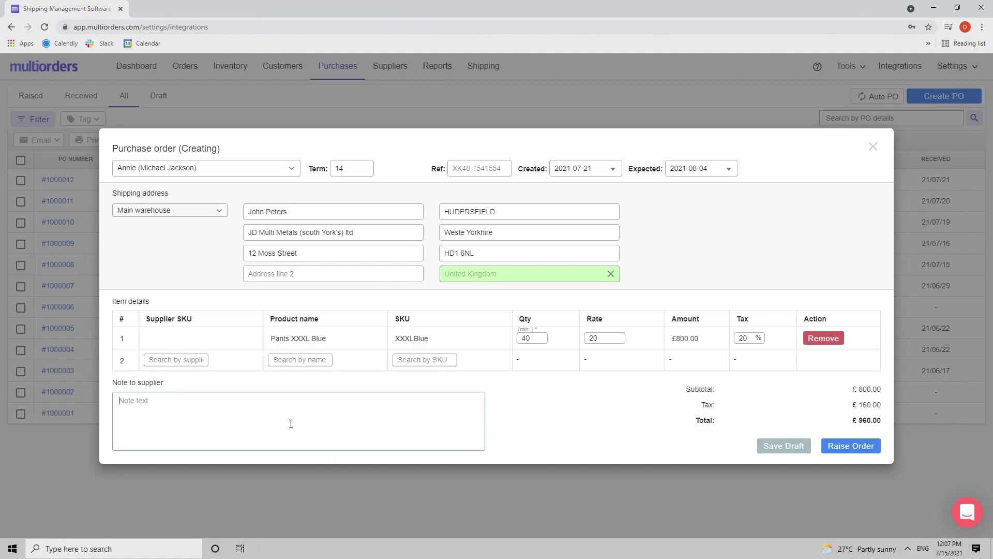
text(Deliver after lunch)
click(843, 446)
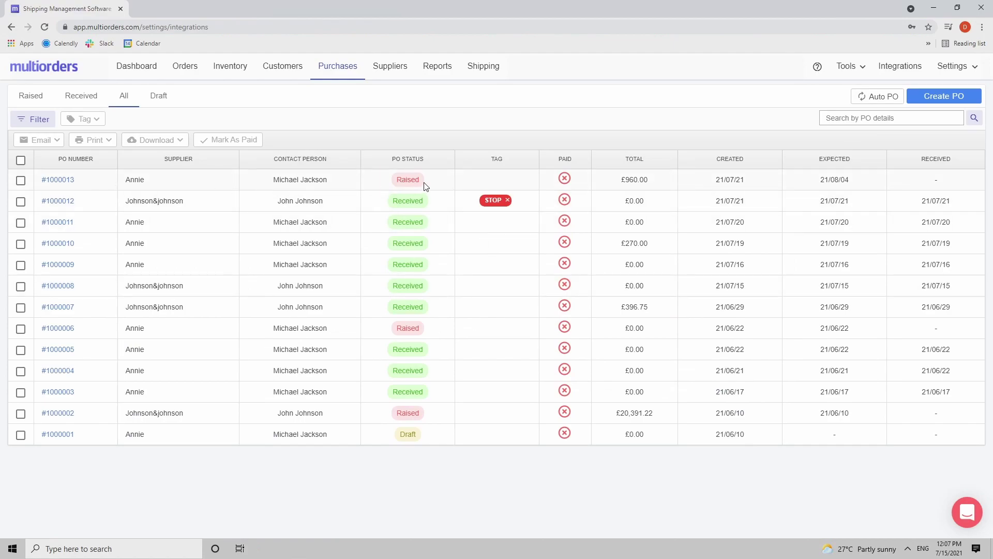
drag(418, 180, 384, 181)
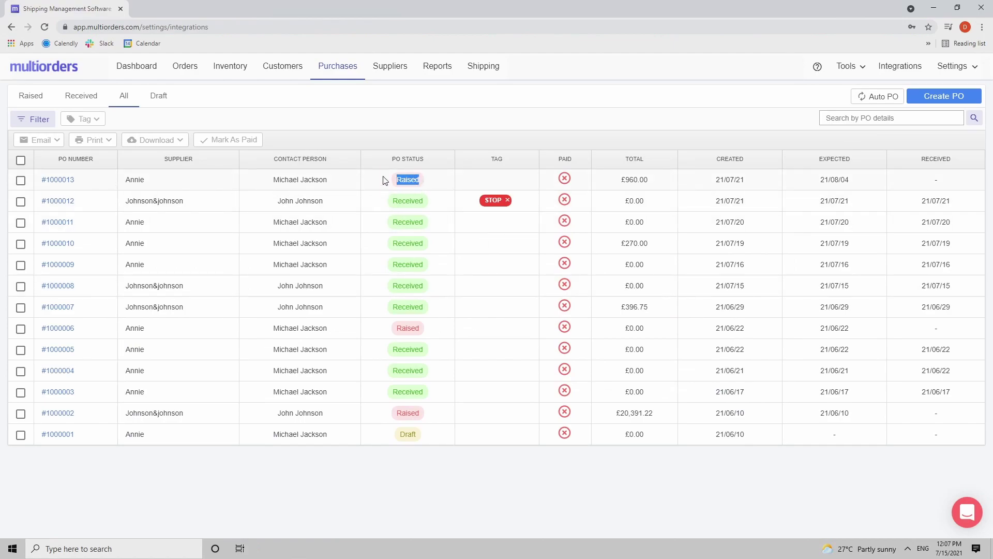
- Check the awaiting quantity and buy price of Pants XXXL Blue among the merged inventory products after raising the order
click(231, 69)
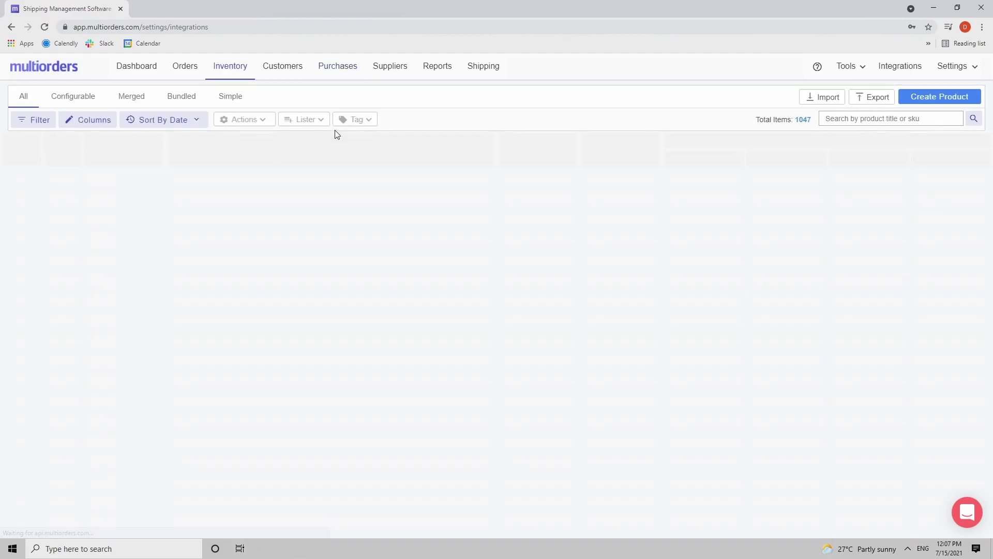
click(139, 104)
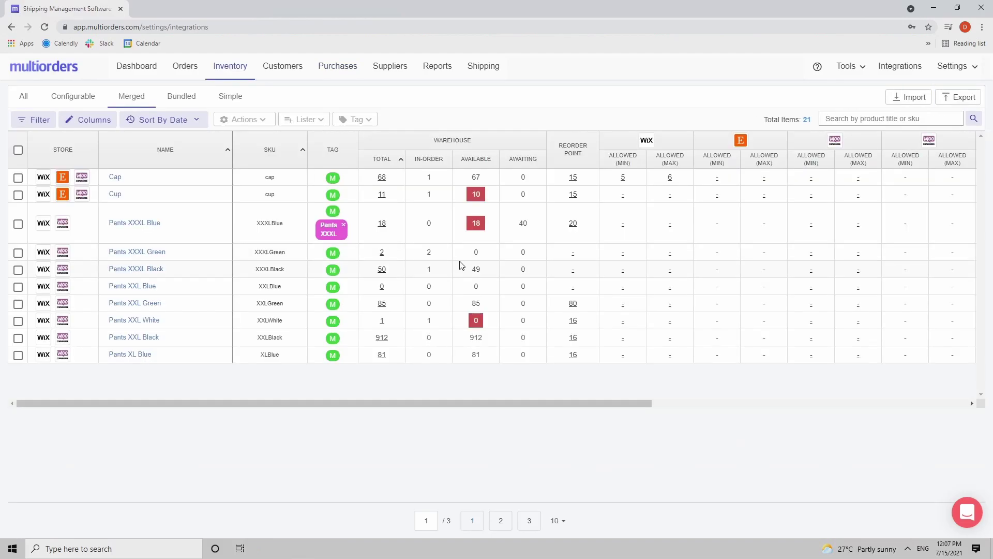
double_click(520, 227)
drag(626, 403, 843, 372)
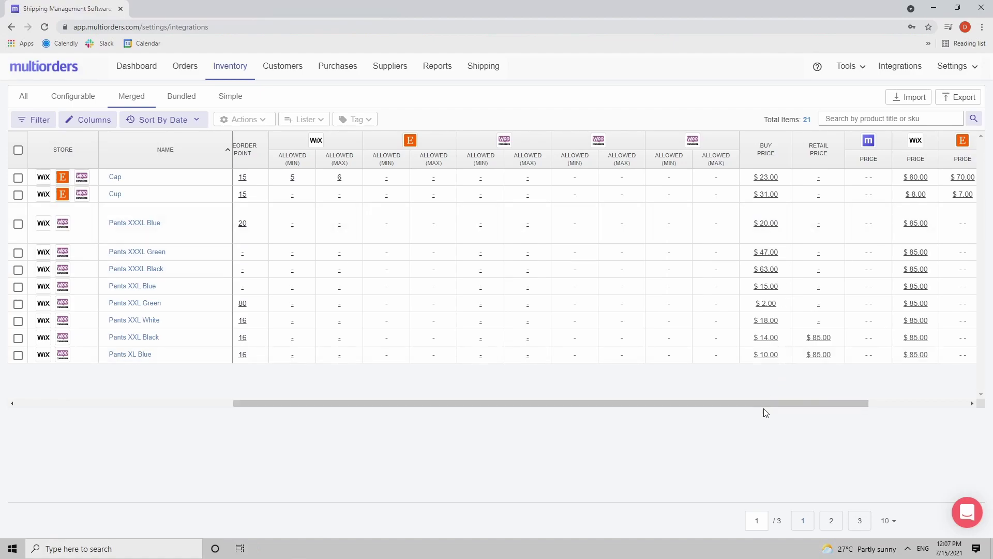
drag(843, 404, 868, 404)
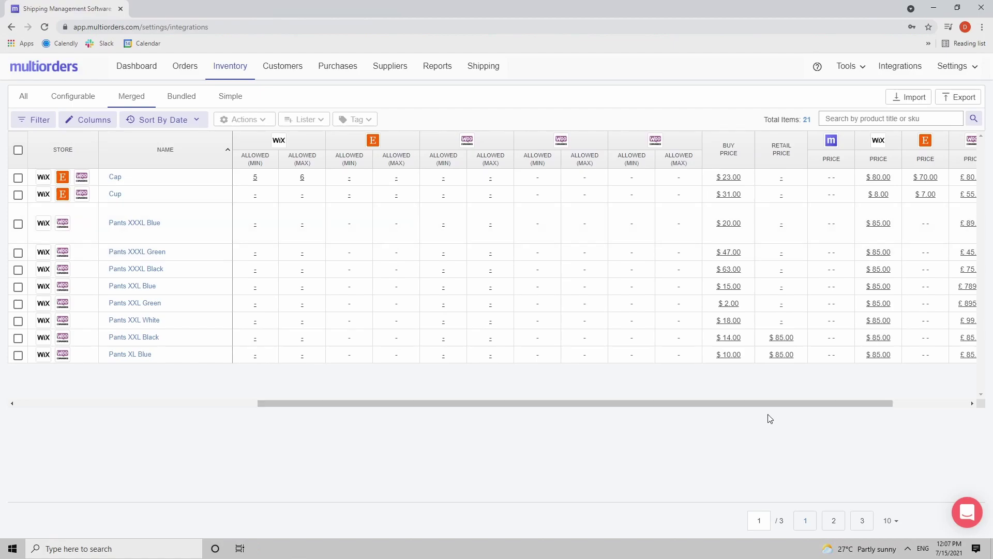
drag(770, 404, 527, 404)
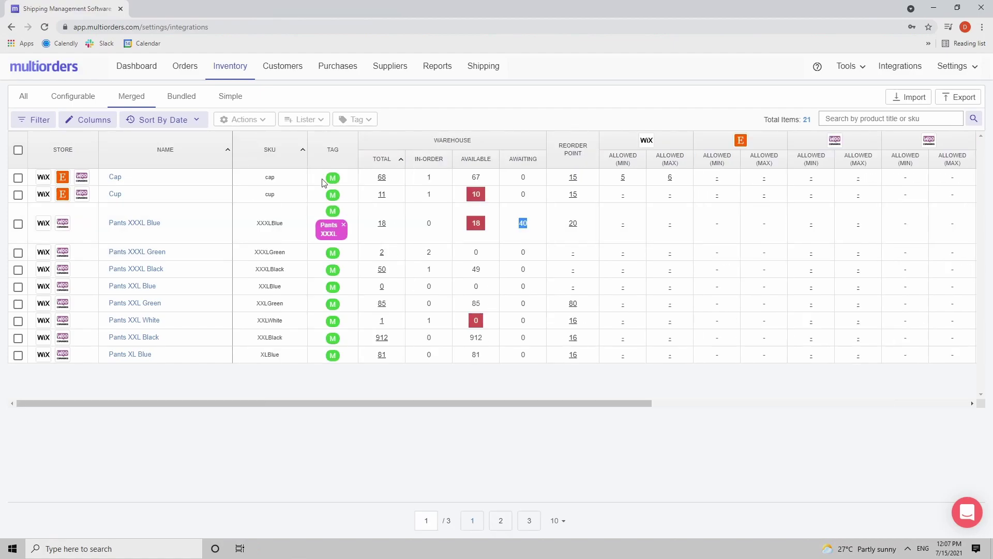
- Open the newly raised purchase order from Annie, review its details and note, and view its printable version
click(334, 73)
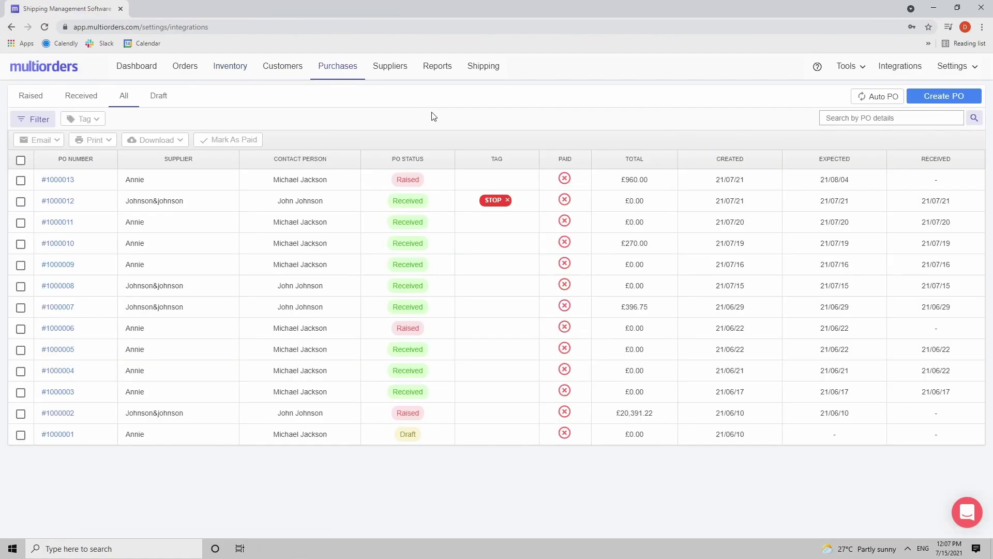
drag(406, 183, 399, 183)
click(57, 185)
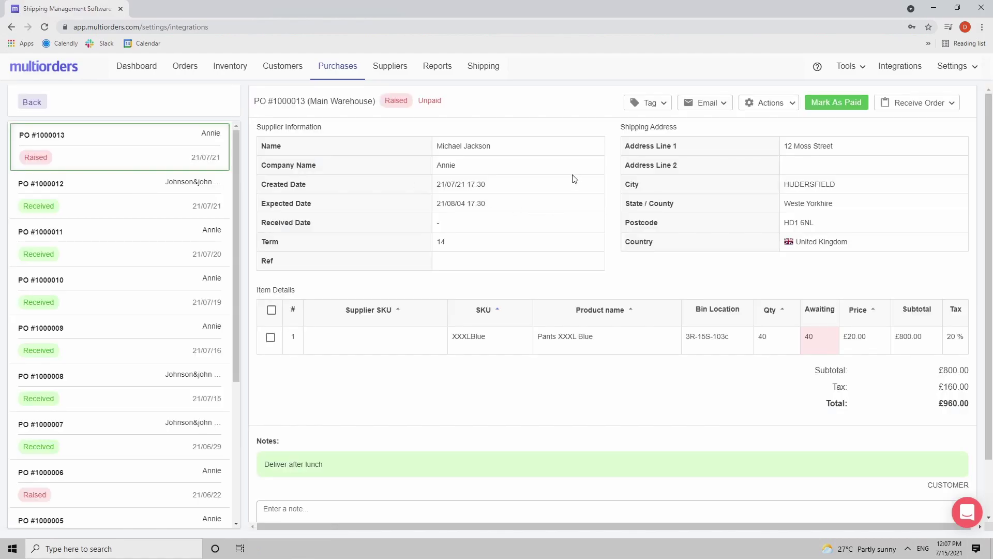
scroll(343, 405, down, 2)
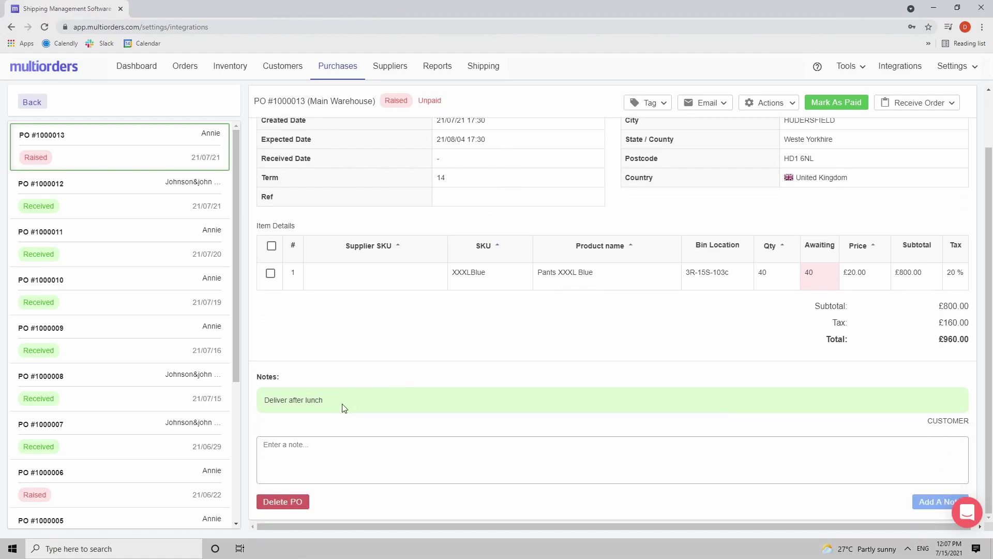
scroll(512, 334, up, 2)
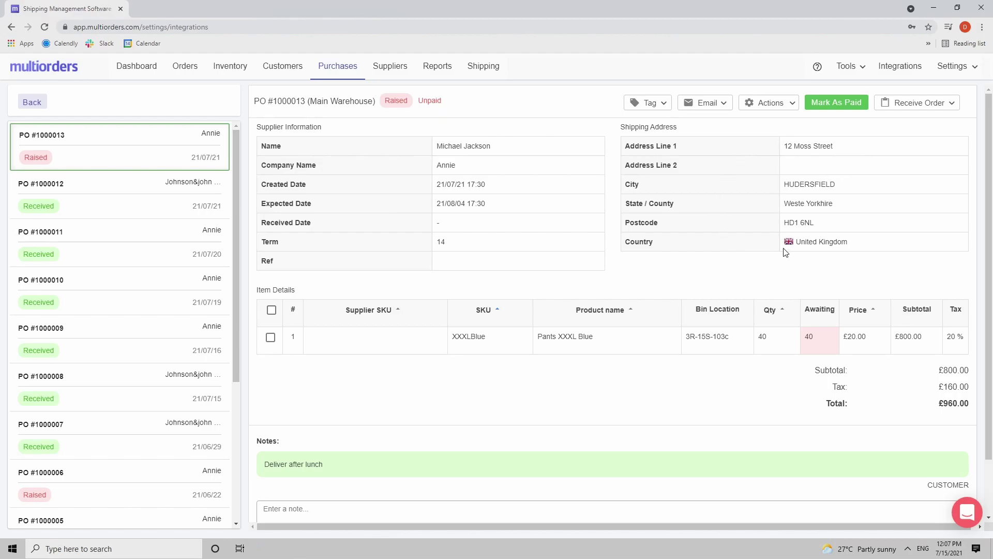
click(775, 107)
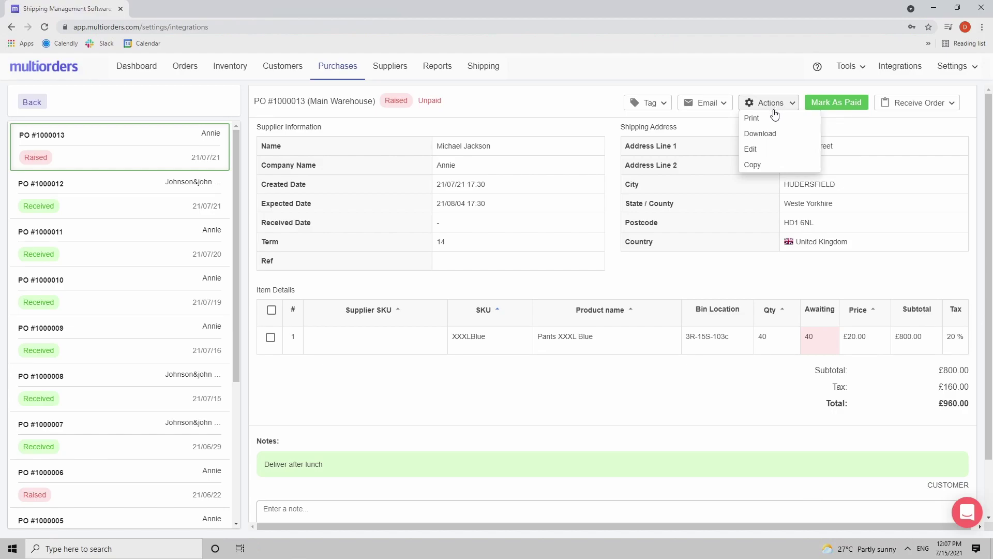
click(765, 150)
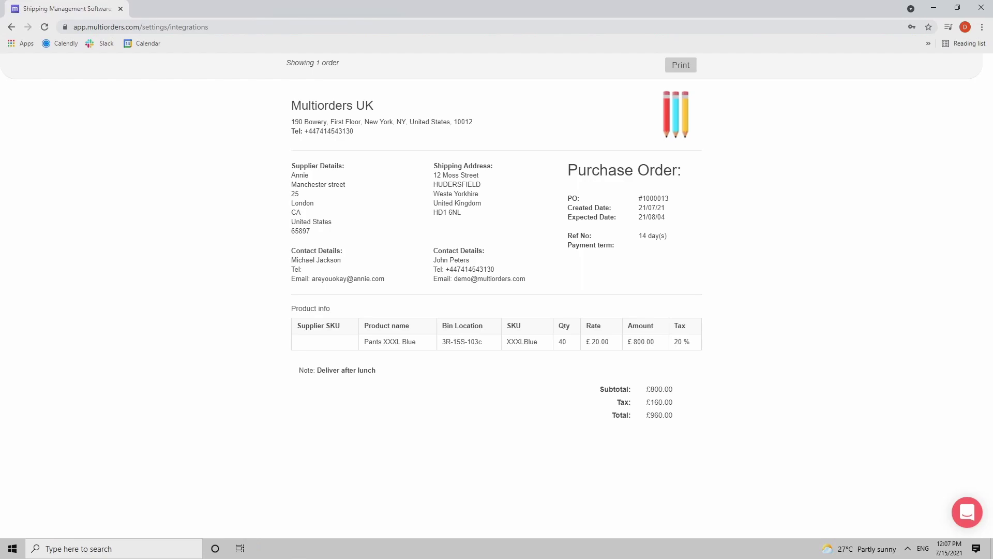
- Email the purchase order to the supplier and view the other actions available for it
key(Escape)
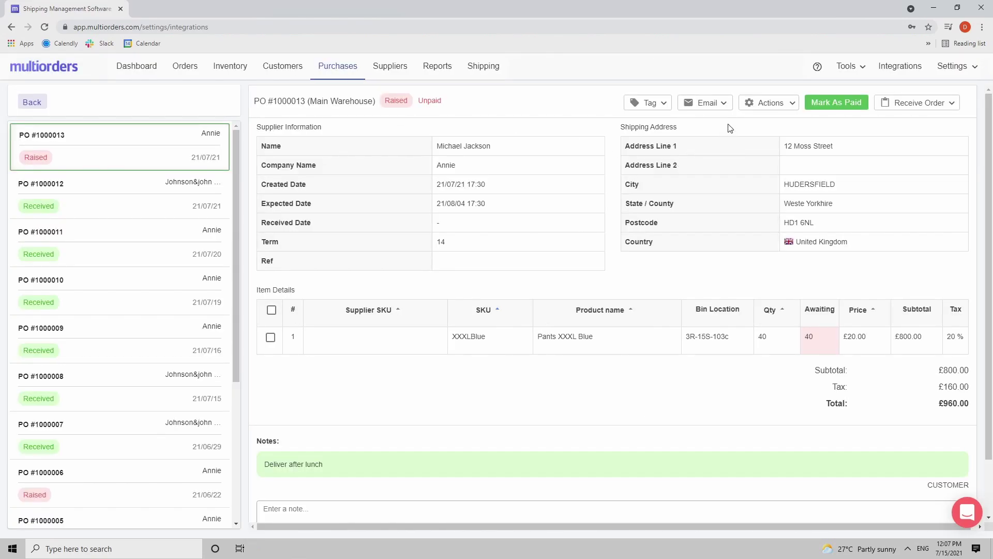
click(716, 106)
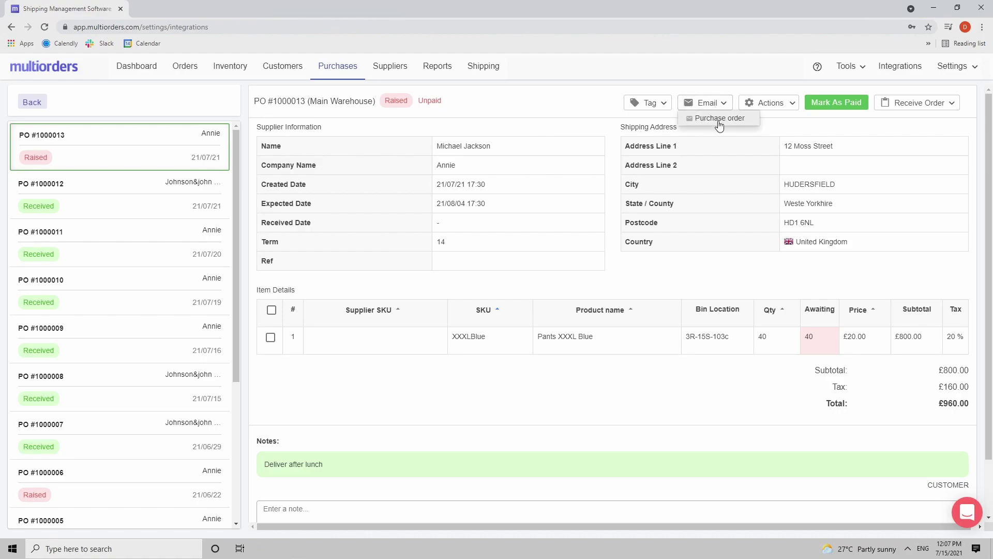
click(719, 124)
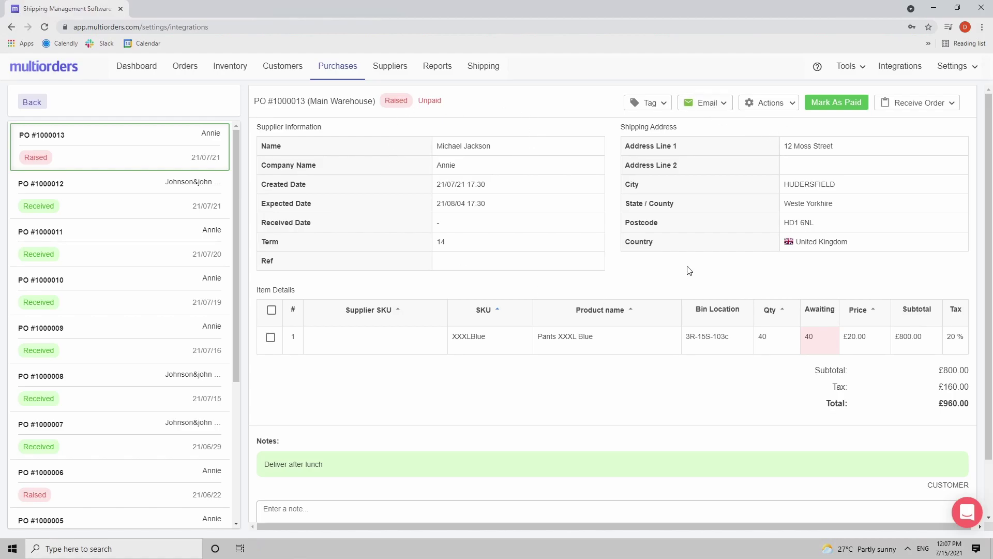
click(783, 109)
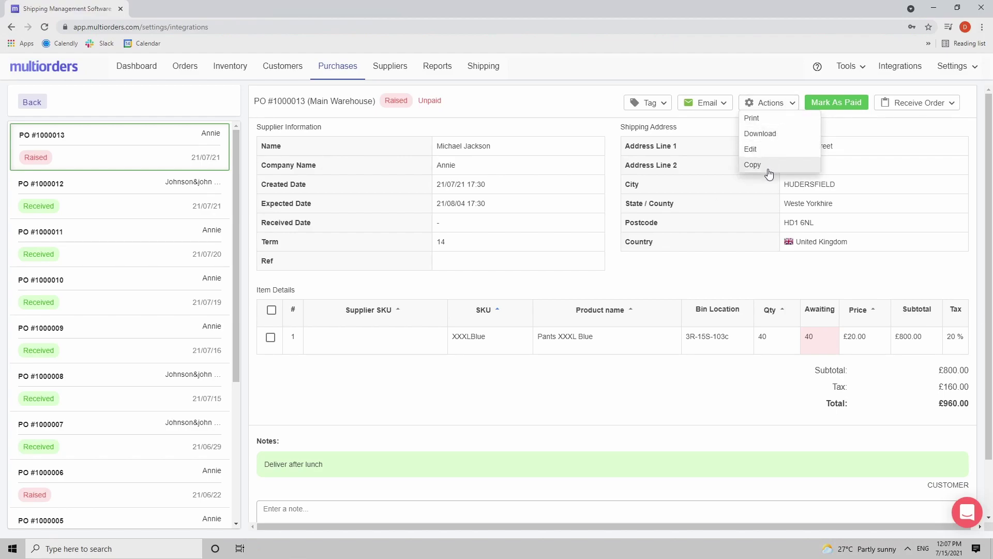
click(567, 107)
click(778, 103)
- Mark the newest purchase order from Annie as paid and check its paid status in the purchase order list
click(338, 73)
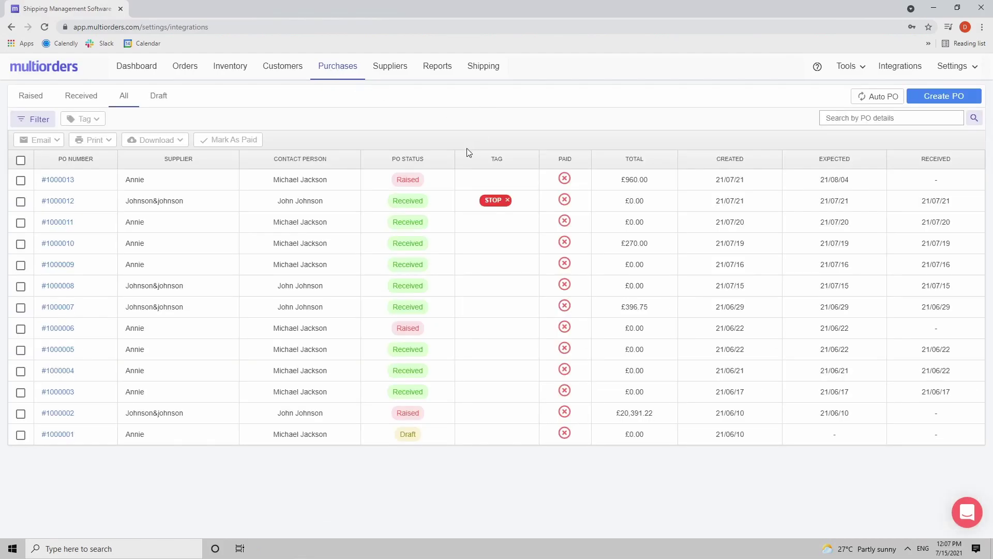
double_click(566, 181)
click(584, 187)
click(67, 182)
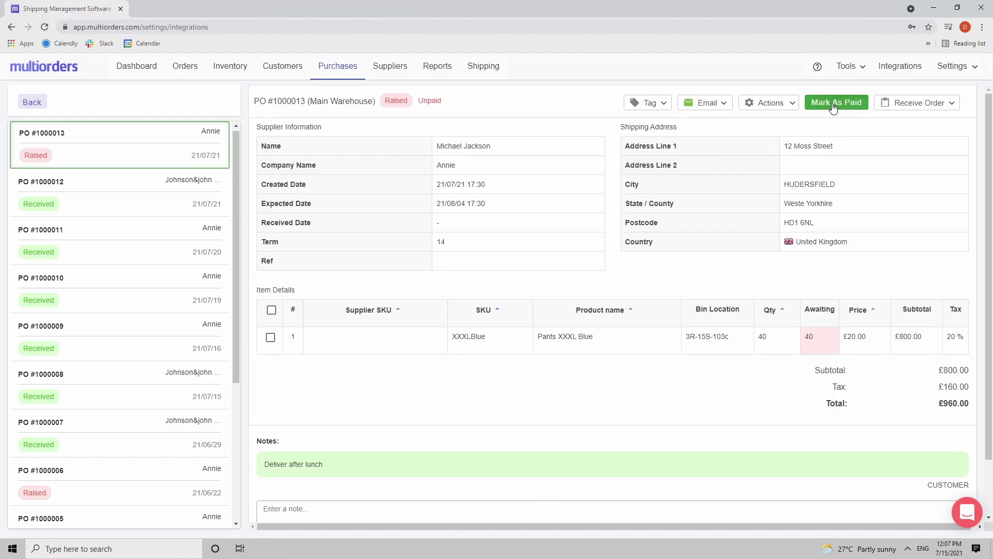
click(815, 103)
click(509, 317)
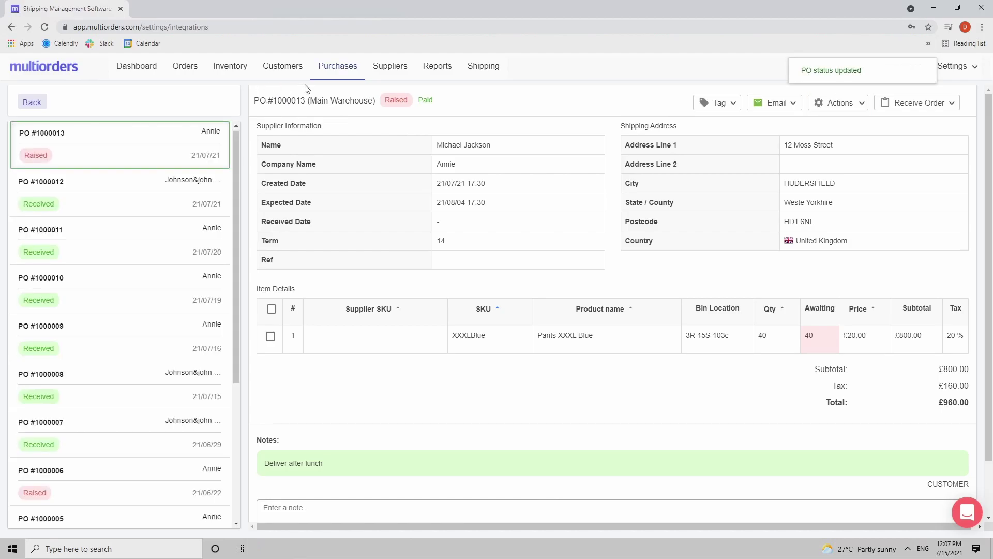
click(332, 73)
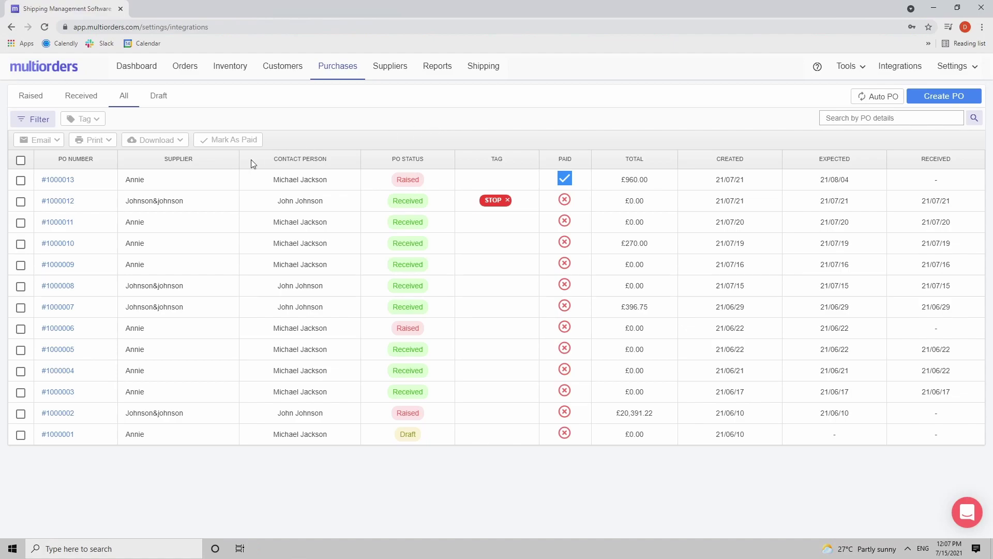
- Reopen the paid purchase order and examine the Receive selected option, first with no item and then with Pants XXXL Blue selected
click(63, 185)
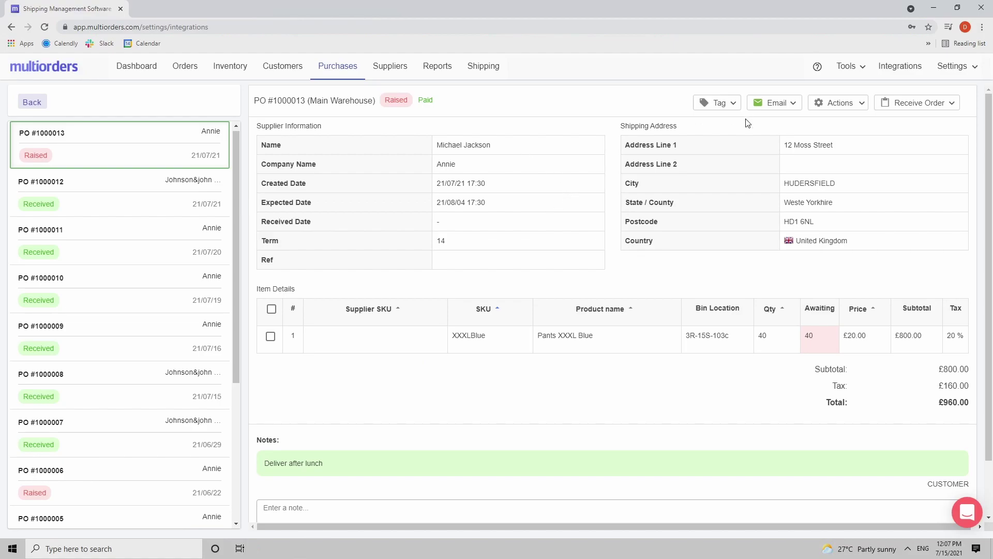
click(923, 106)
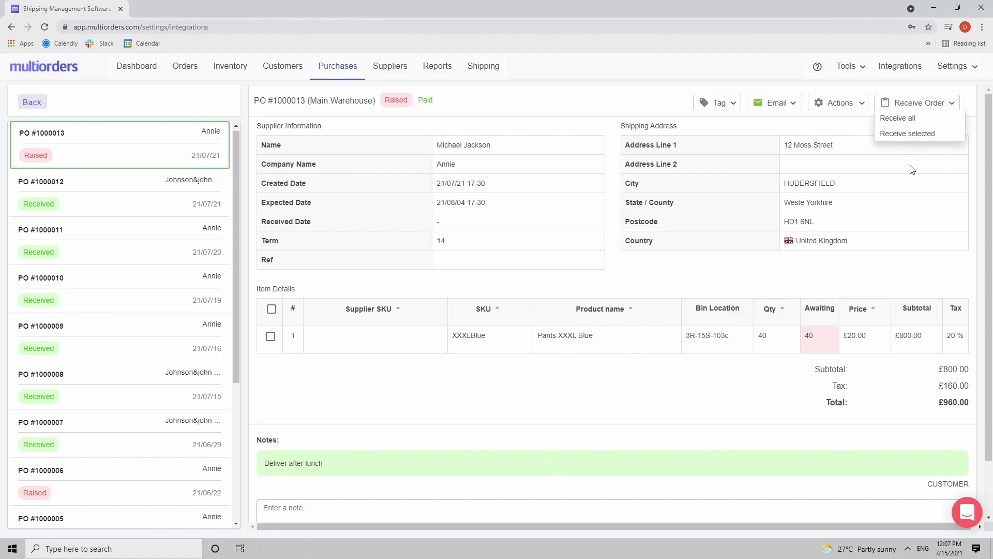
click(916, 135)
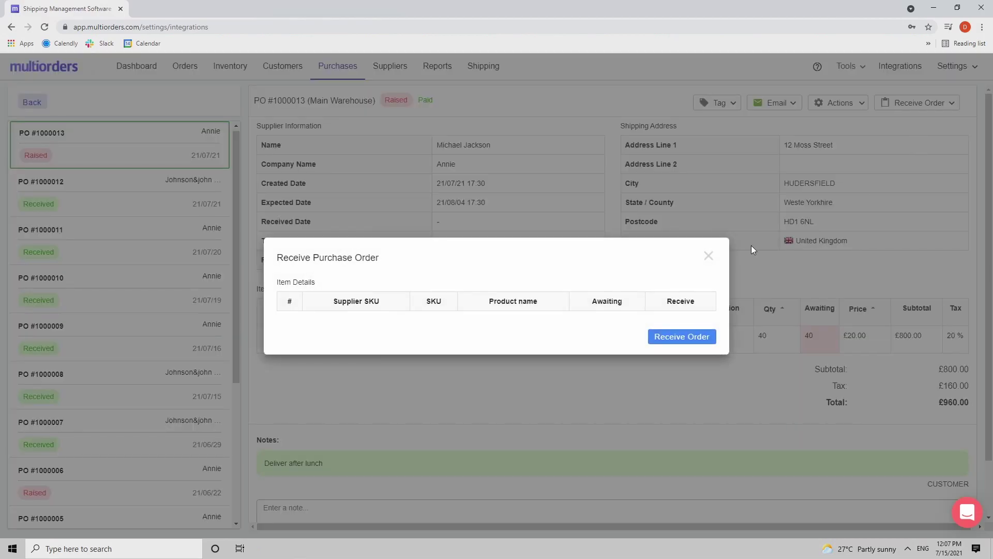
click(708, 256)
click(270, 336)
click(918, 102)
click(914, 135)
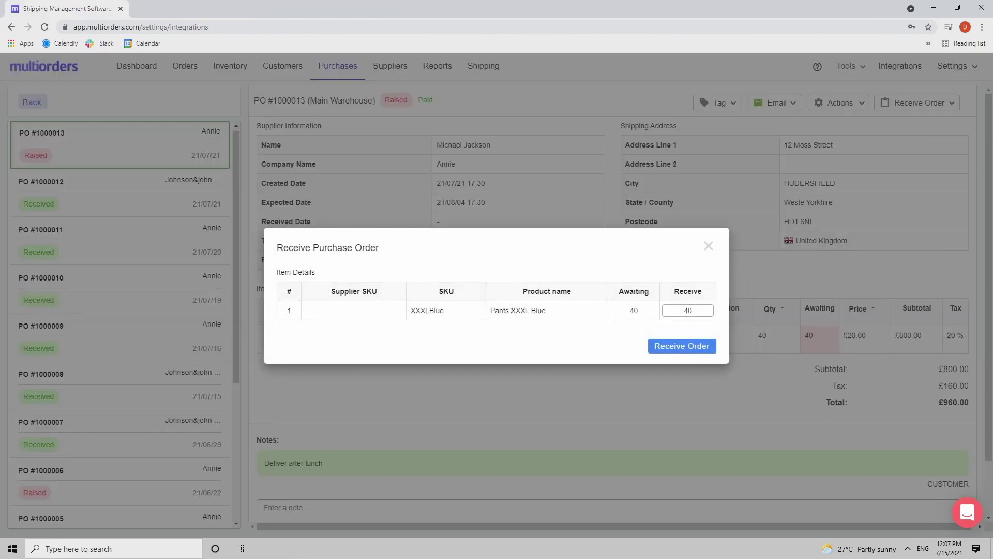
click(707, 246)
click(270, 337)
- Receive all items of the purchase order, with a received quantity of 40 for Pants XXXL Blue
click(942, 103)
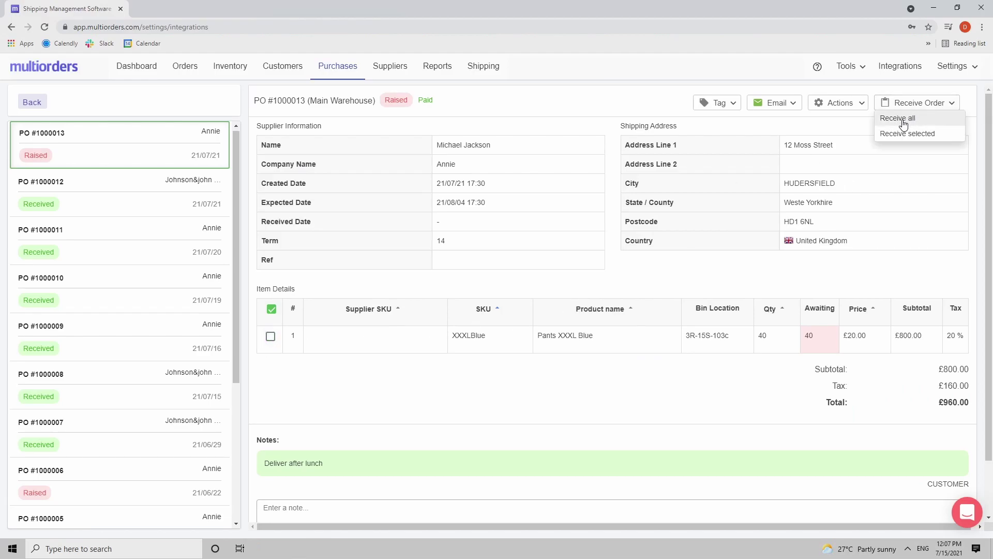
click(903, 120)
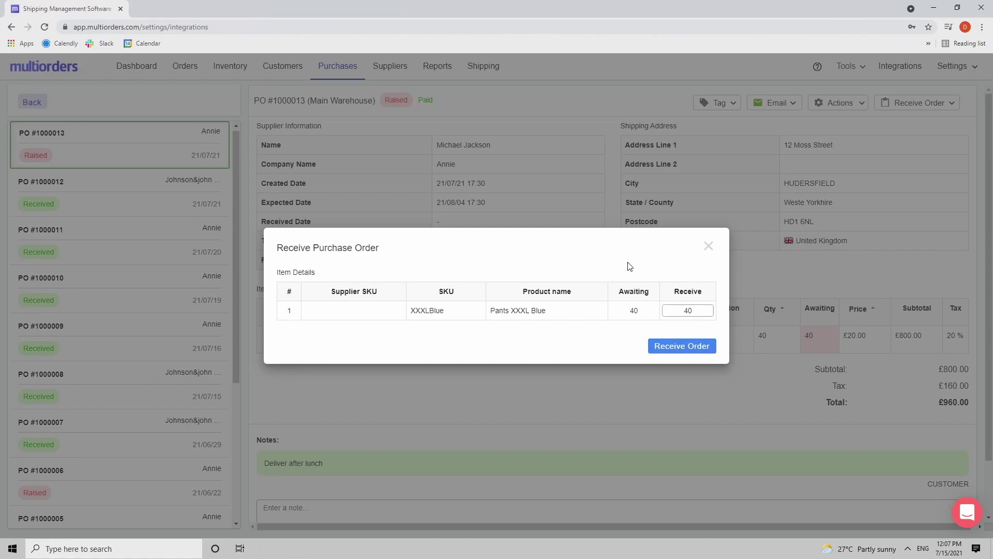
drag(695, 312, 656, 309)
text(3)
double_click(688, 311)
text(40)
click(677, 346)
- Check the item's awaiting quantity on the order, and the order's status and paid mark in the purchase order list
double_click(806, 338)
click(818, 343)
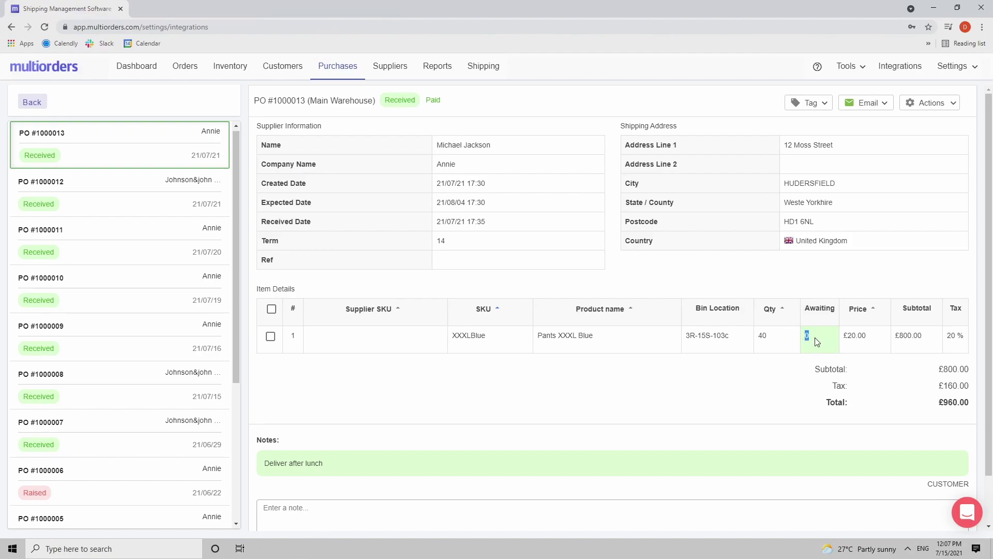
click(337, 67)
drag(423, 180, 393, 179)
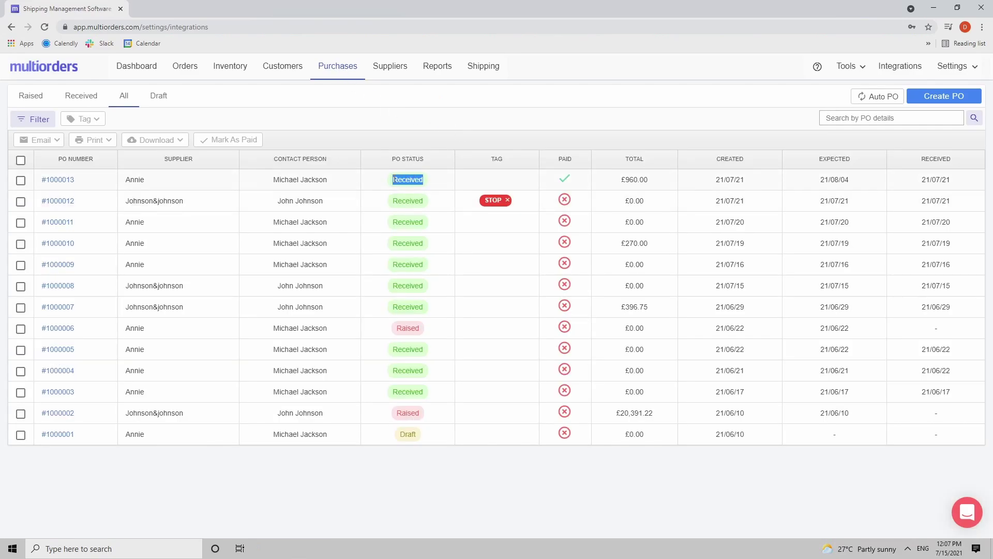
click(564, 179)
- Check the awaiting and available quantities of Pants XXXL Blue among the merged inventory products, and return to the purchase order list
click(235, 70)
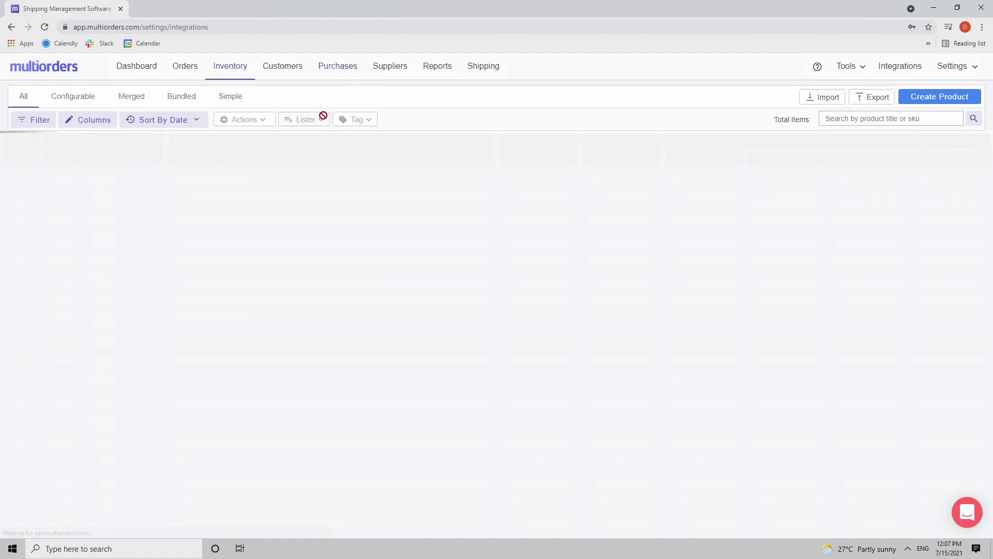
click(132, 97)
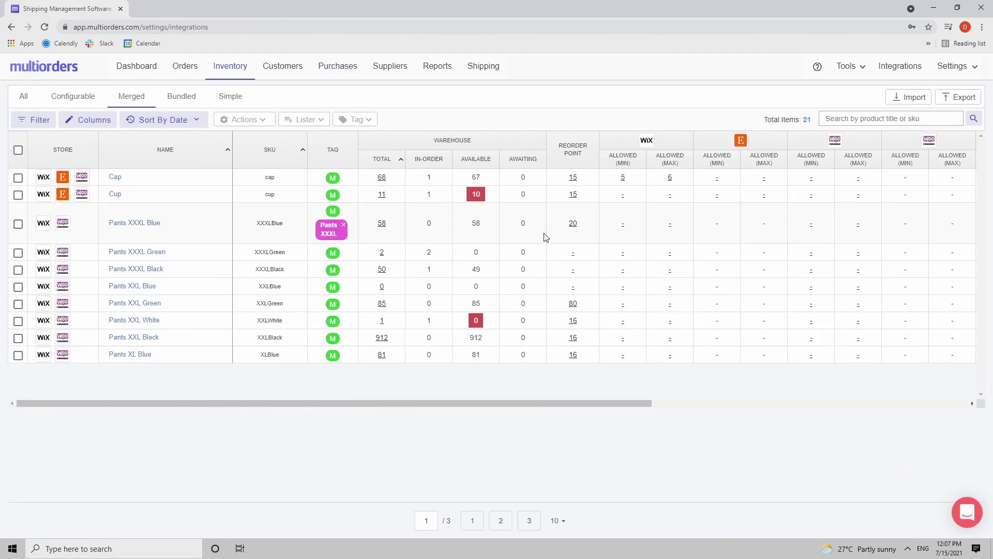
double_click(523, 223)
drag(475, 223, 473, 228)
click(491, 232)
click(339, 71)
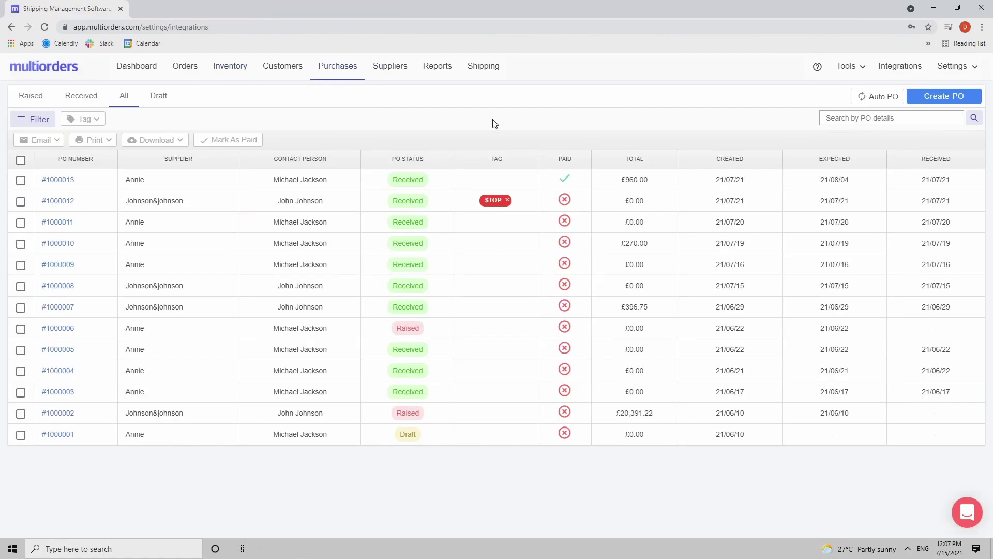
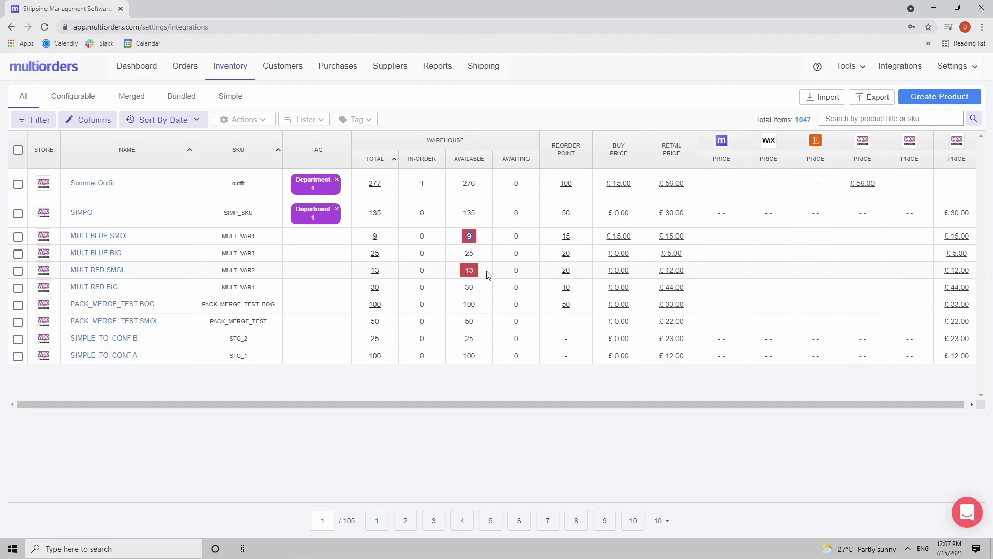
- Open the inventory product MULT RED SMOL and set its supplier to Annie
double_click(478, 273)
click(111, 271)
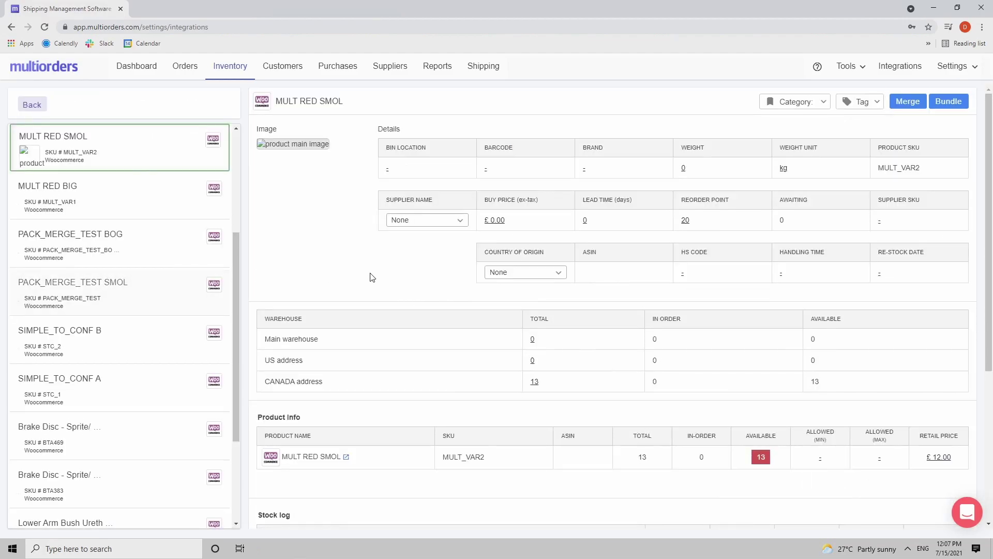
click(441, 223)
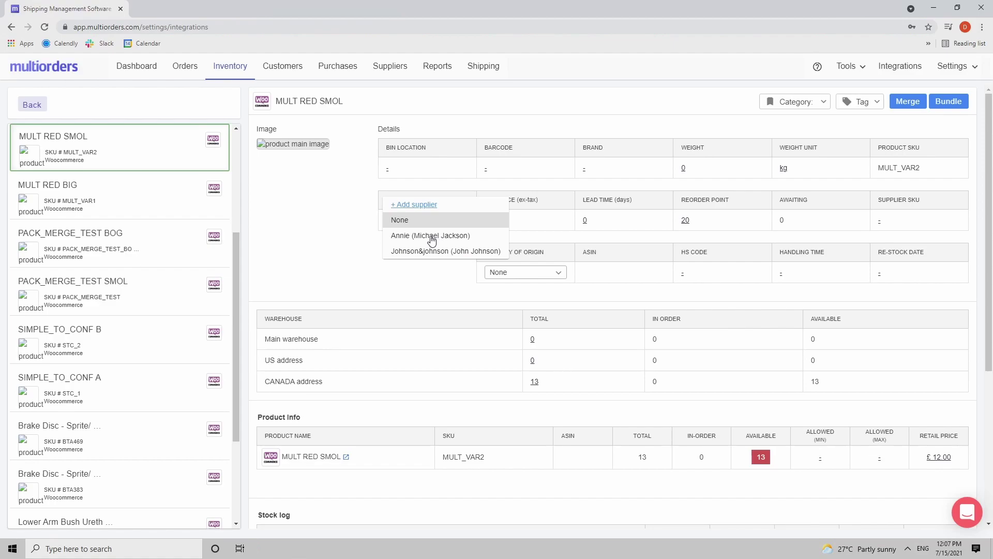
click(430, 236)
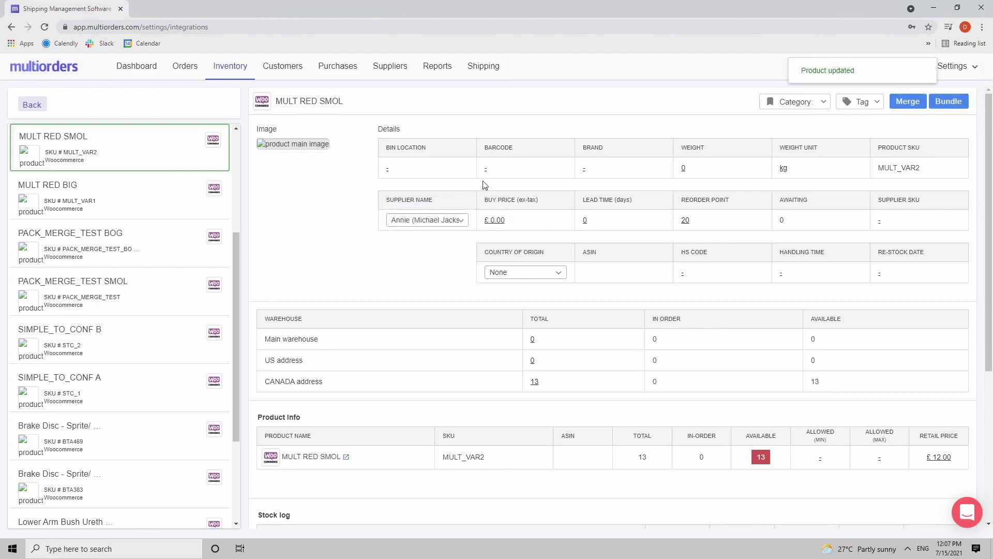
- View the automatic purchase order options and check the available stock of MULT BLUE SMOL in the inventory
click(336, 70)
click(885, 98)
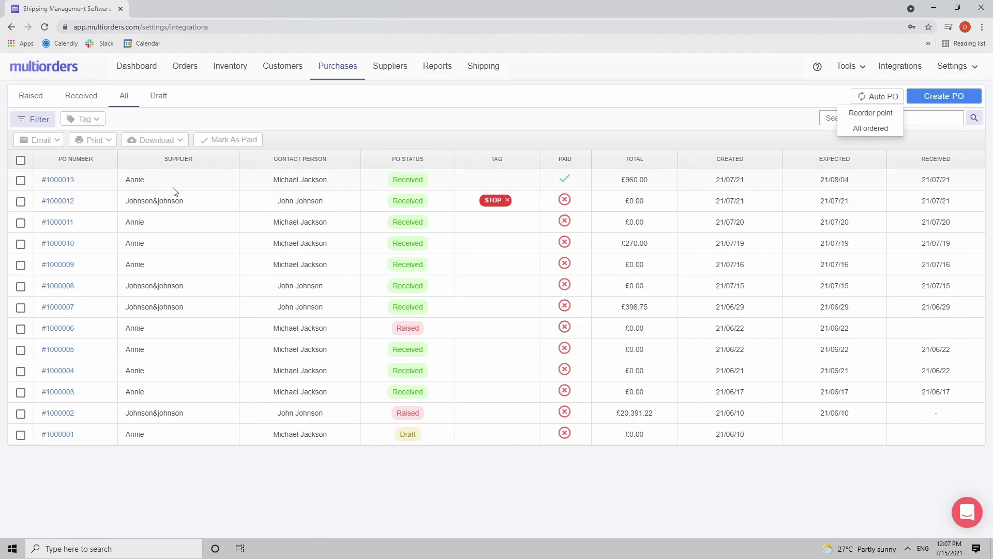
click(893, 97)
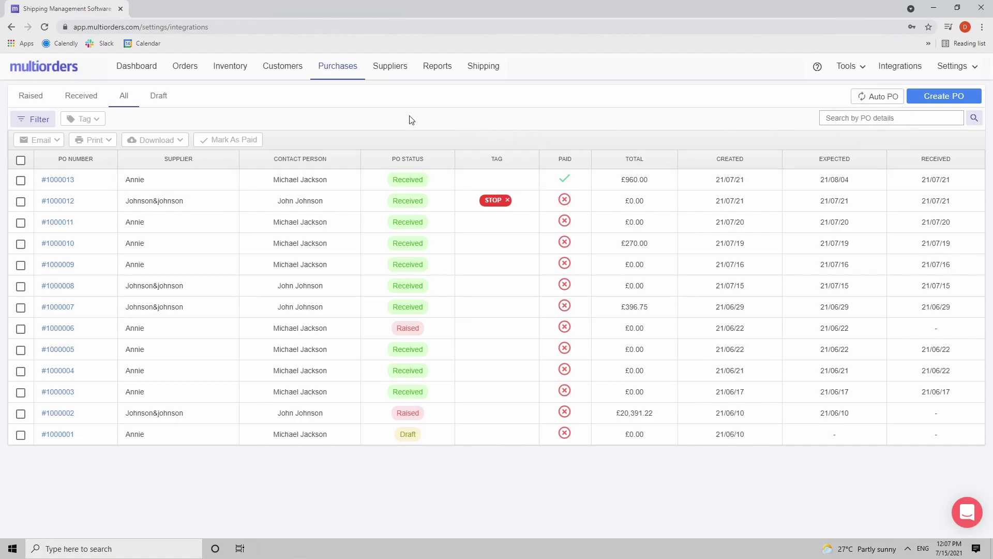
click(235, 74)
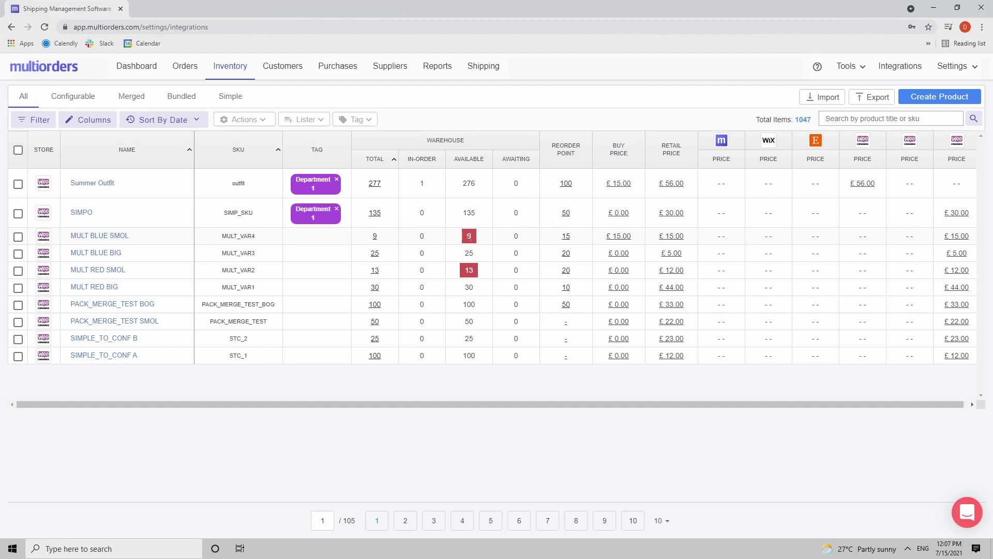
drag(476, 238, 468, 239)
- Open the raised Annie purchase order for Bag of CDs in editing mode, examine its quantity, and close it without saving
click(327, 69)
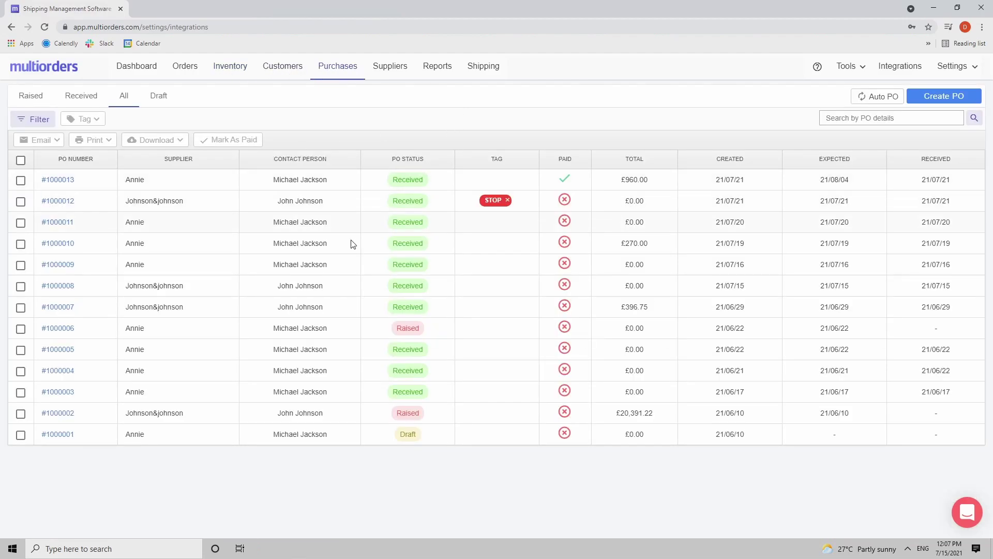
click(64, 332)
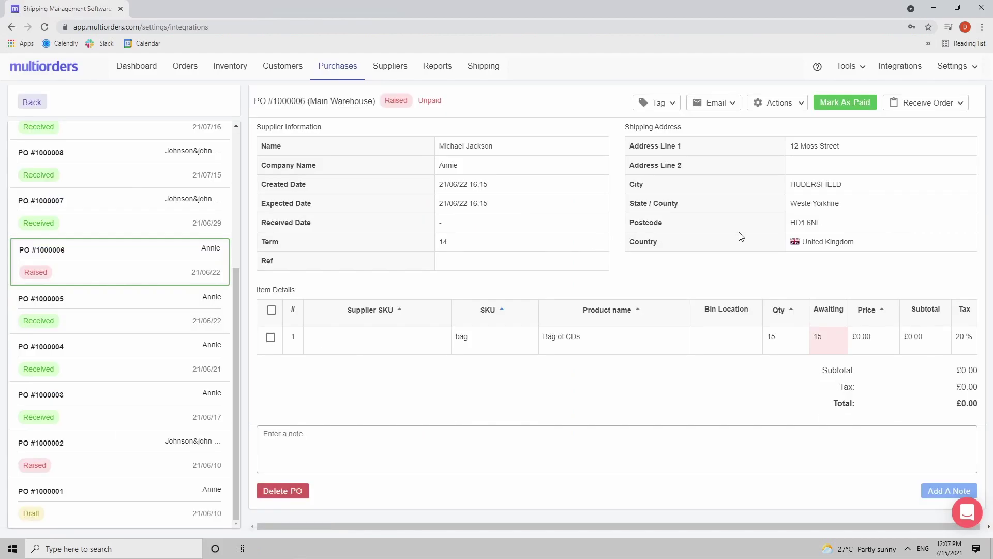
click(786, 102)
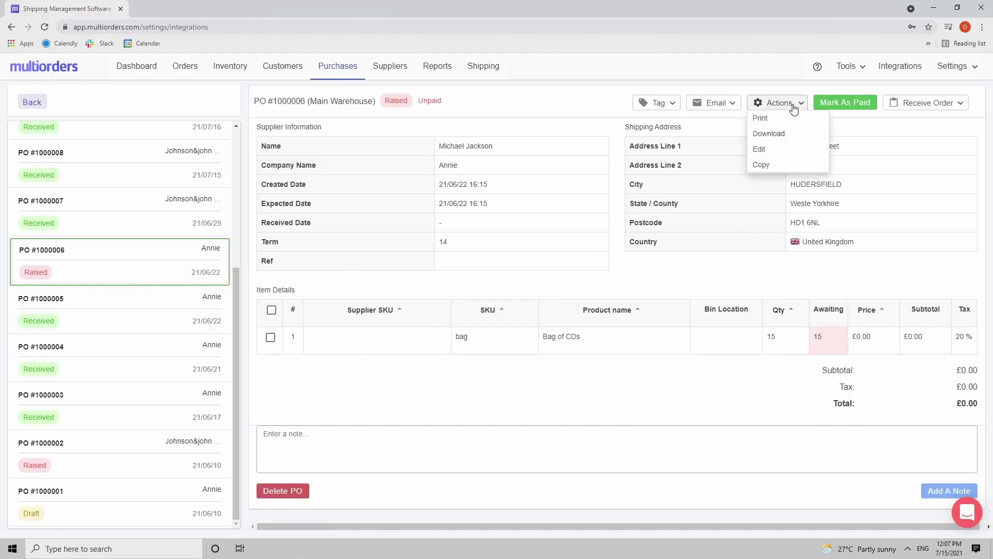
click(771, 149)
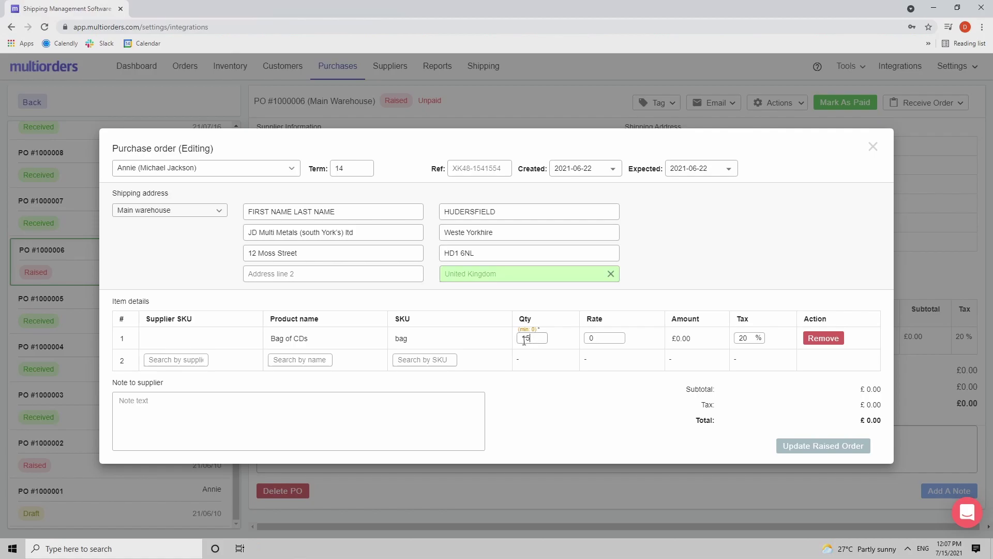
double_click(524, 340)
click(874, 147)
- Review the automatic purchase order options and the list of new orders, and return to the purchase order list
click(343, 71)
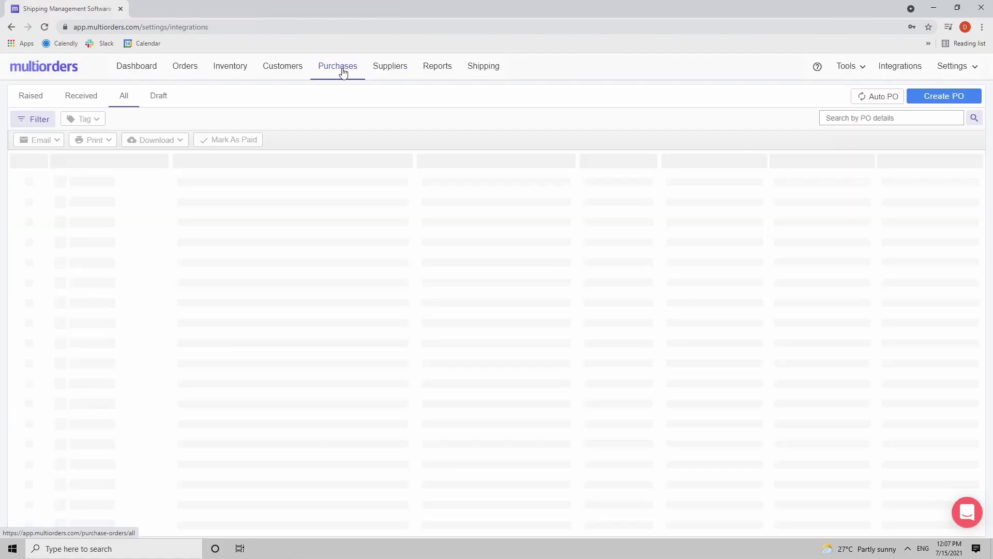
click(891, 95)
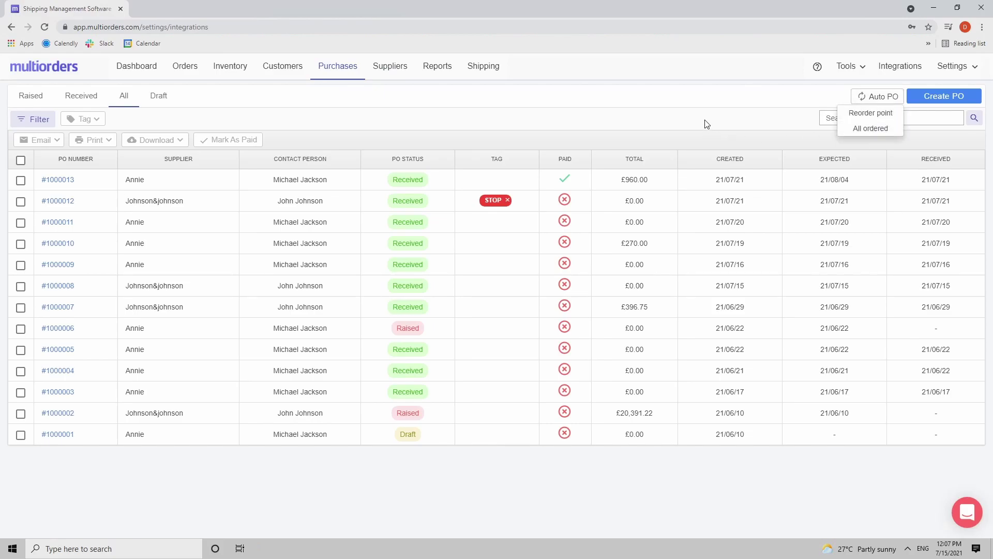
click(888, 98)
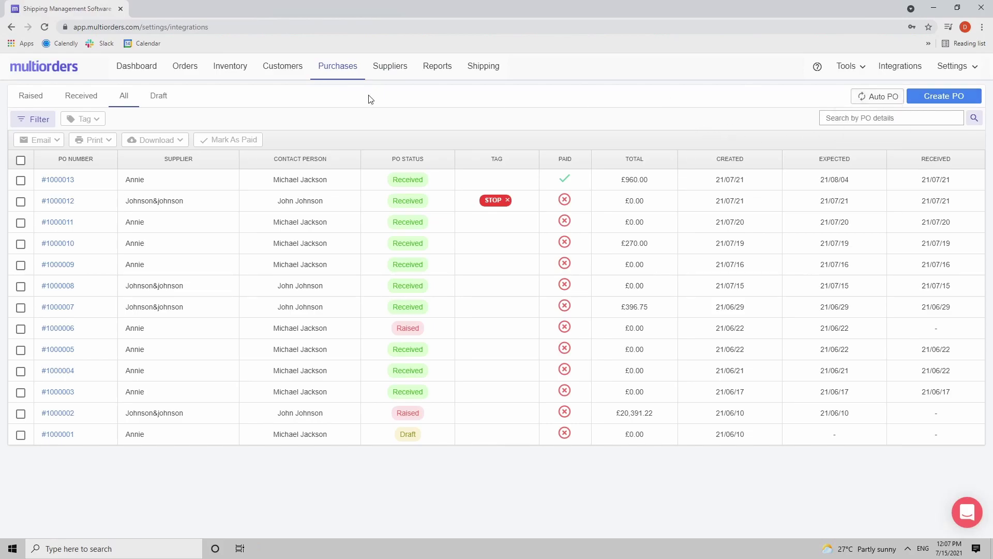
click(185, 66)
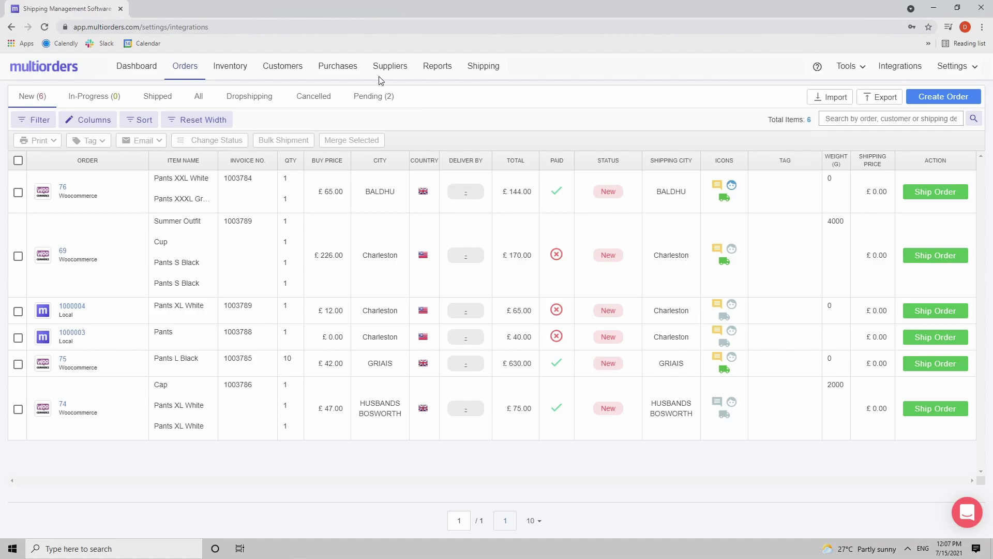
click(341, 69)
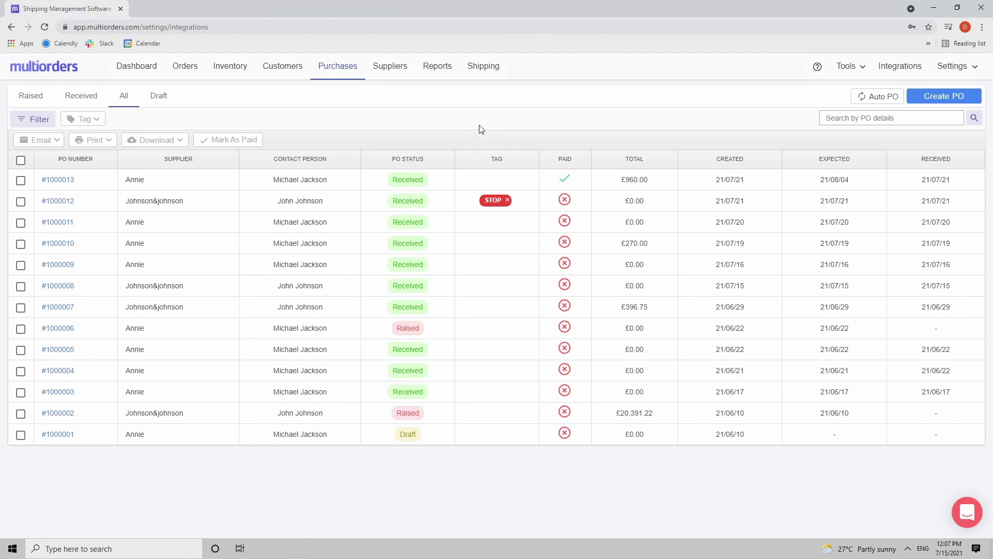
- View the automatic purchase order options Reorder point and All ordered, close them, and go to the orders page
click(877, 96)
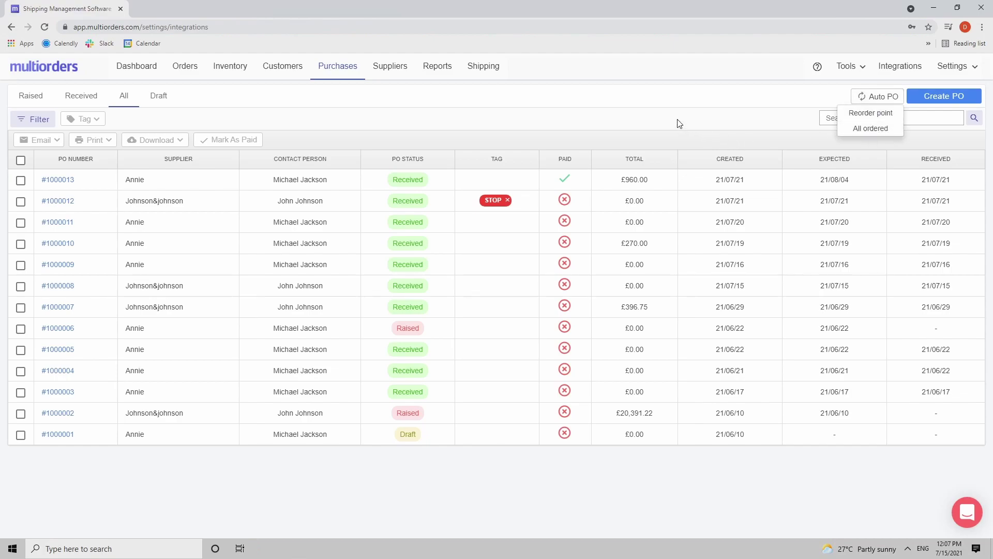
click(877, 96)
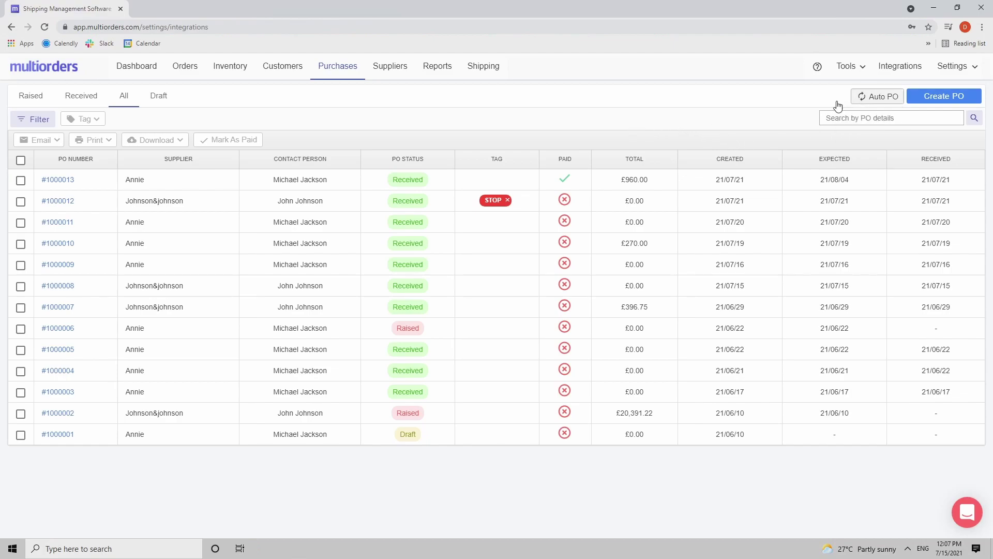
click(185, 67)
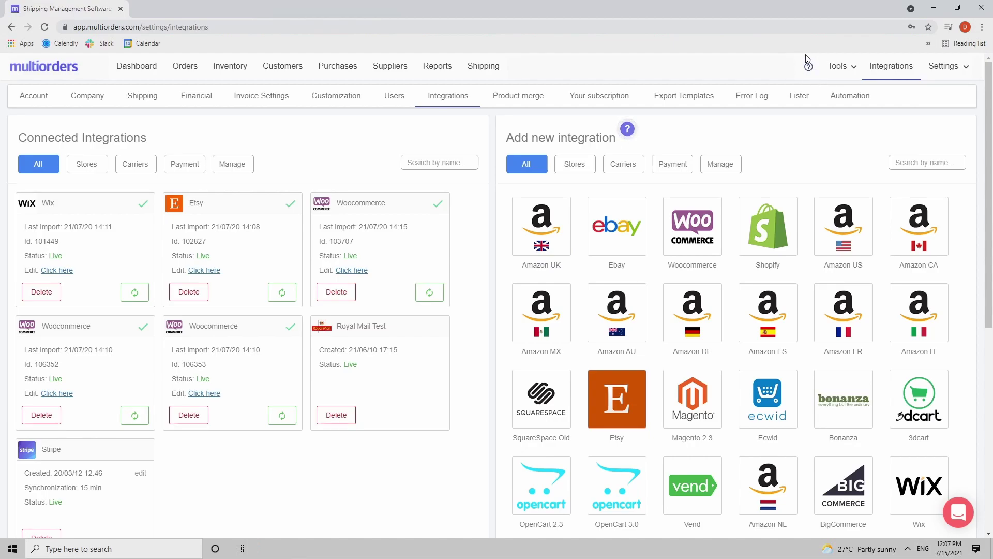
- Open the Multiorders help centre and browse its guide collections from Quick Start through FAQ
click(809, 67)
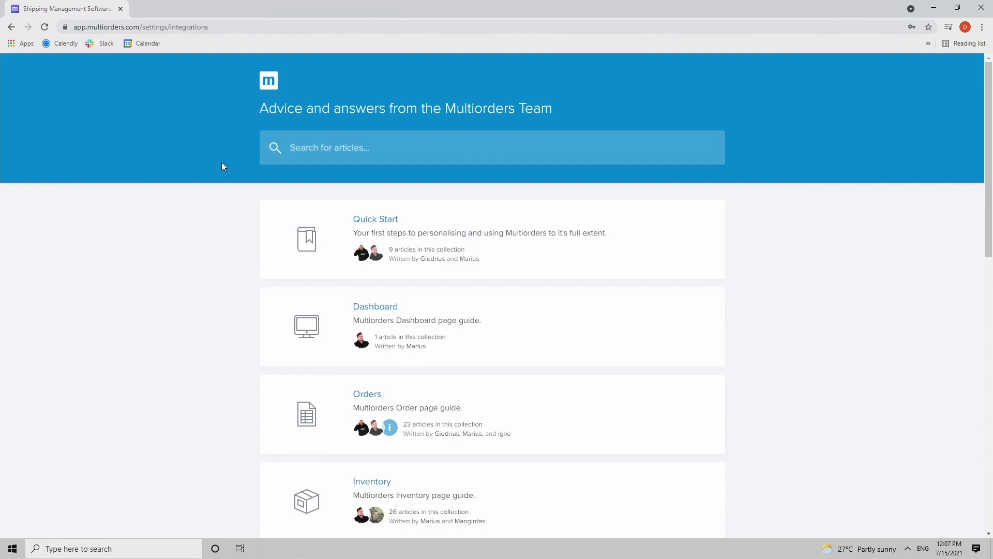
scroll(224, 190, down, 1)
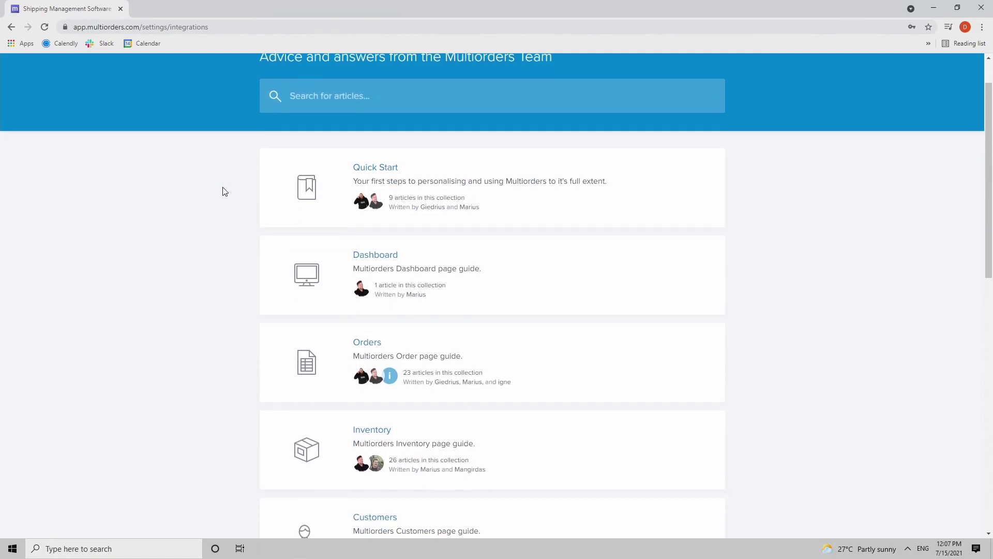
scroll(223, 192, down, 3)
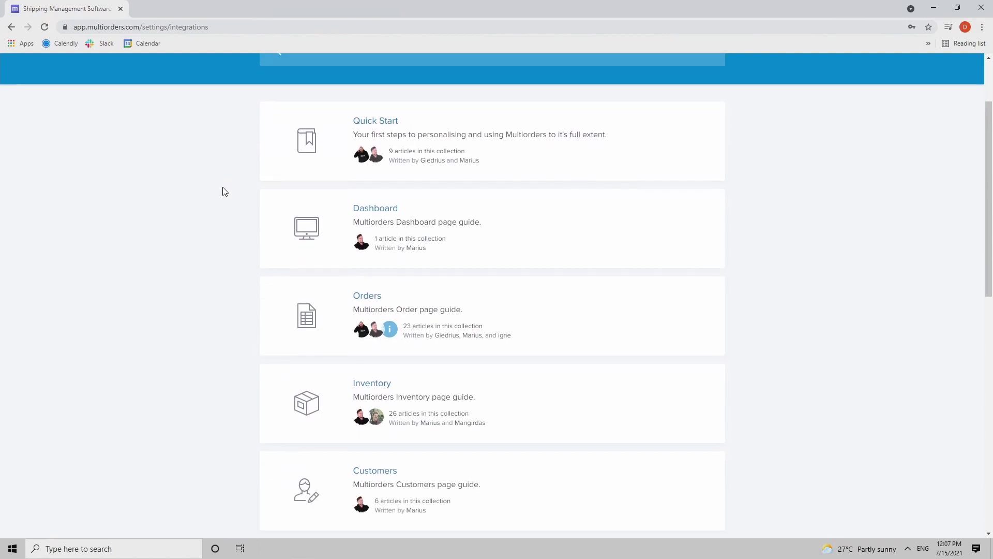
scroll(223, 192, down, 5)
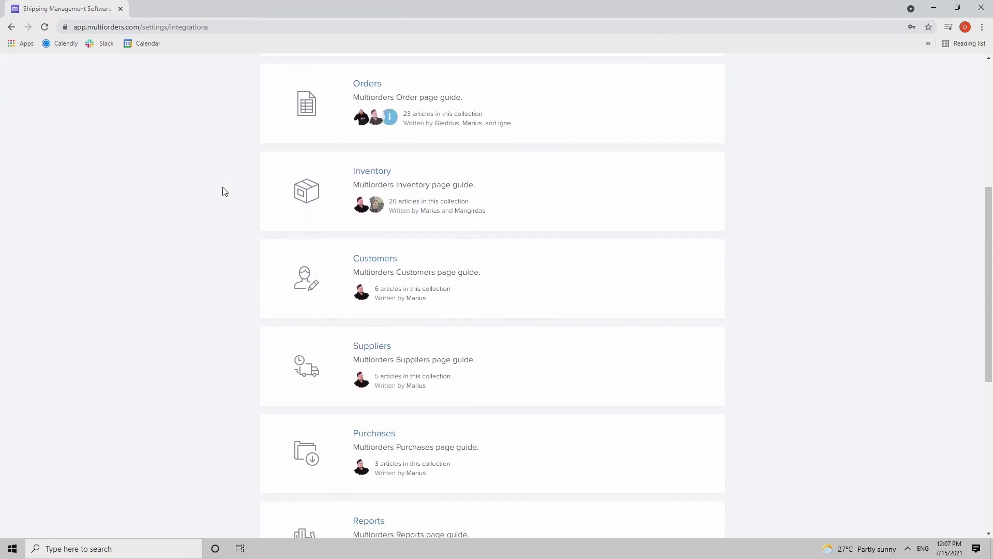
scroll(224, 191, down, 1)
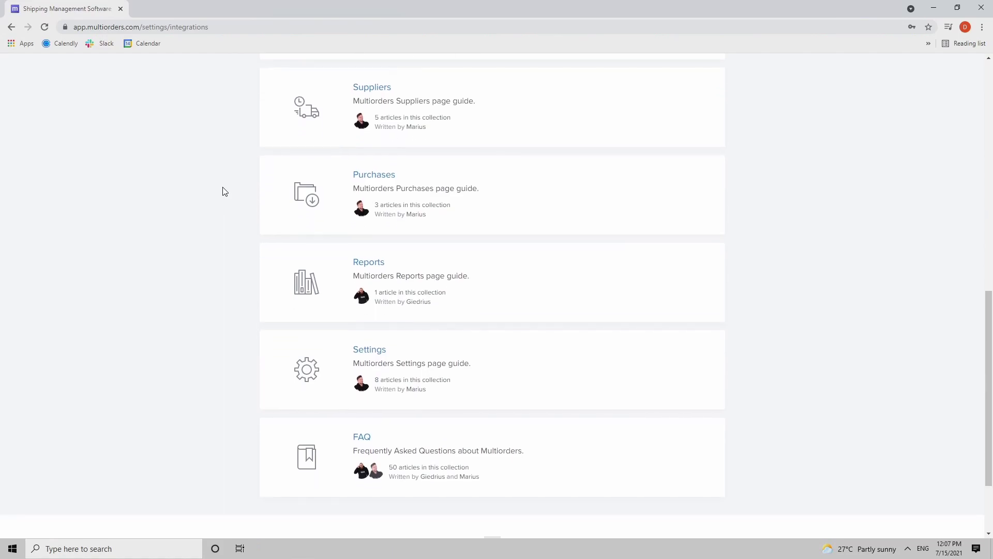
scroll(874, 320, up, 6)
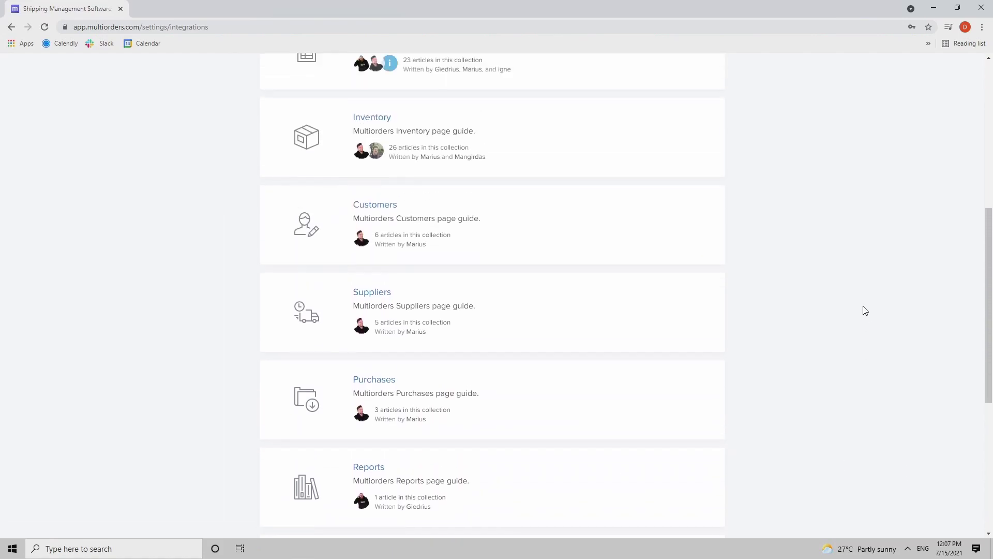
scroll(851, 292, up, 3)
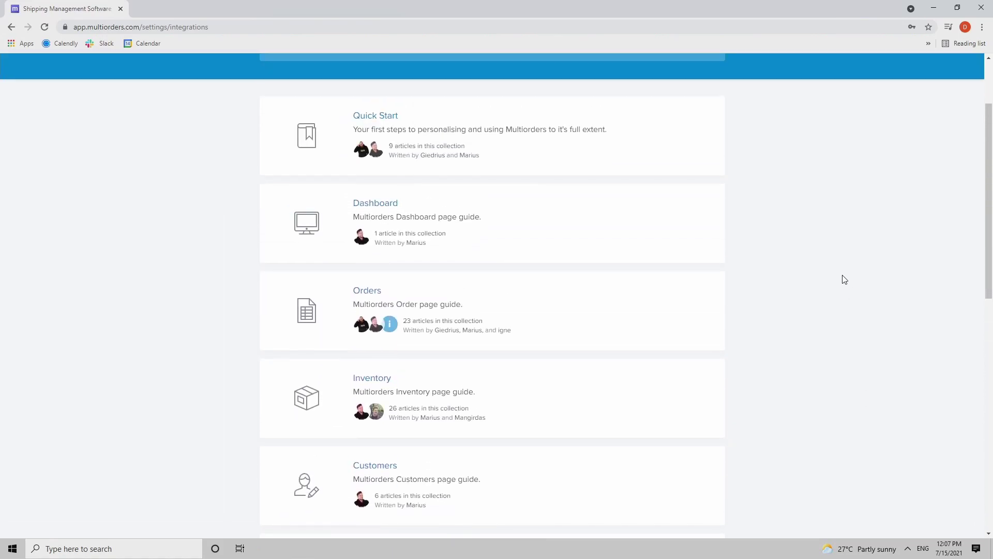
scroll(843, 280, up, 1)
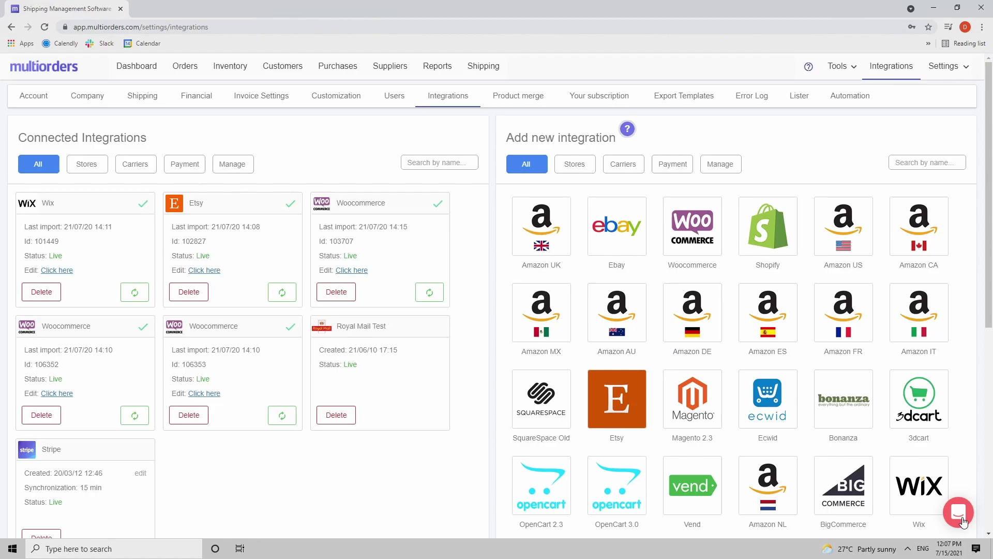
- Open the support chat from the integrations page to view its contact and article search options, and close it
click(958, 515)
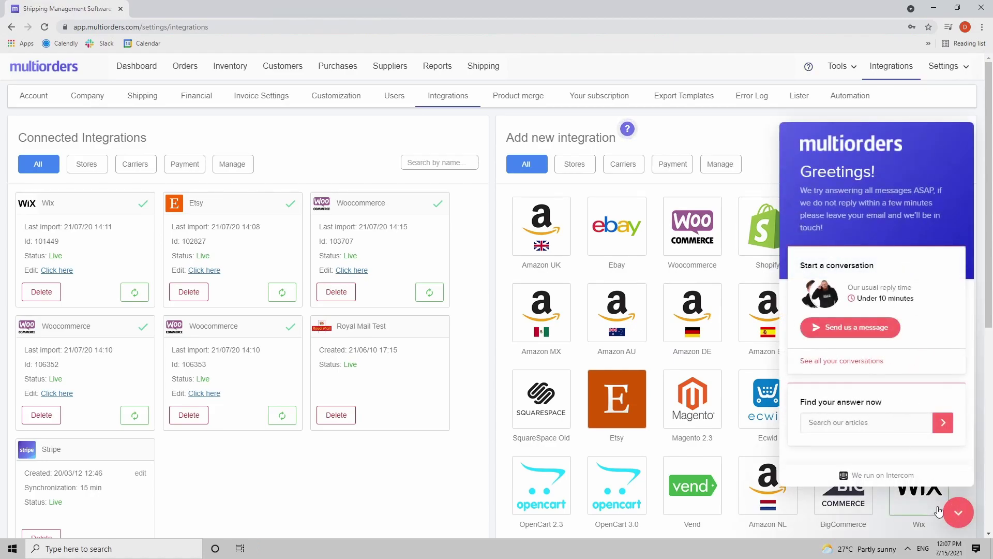
click(959, 513)
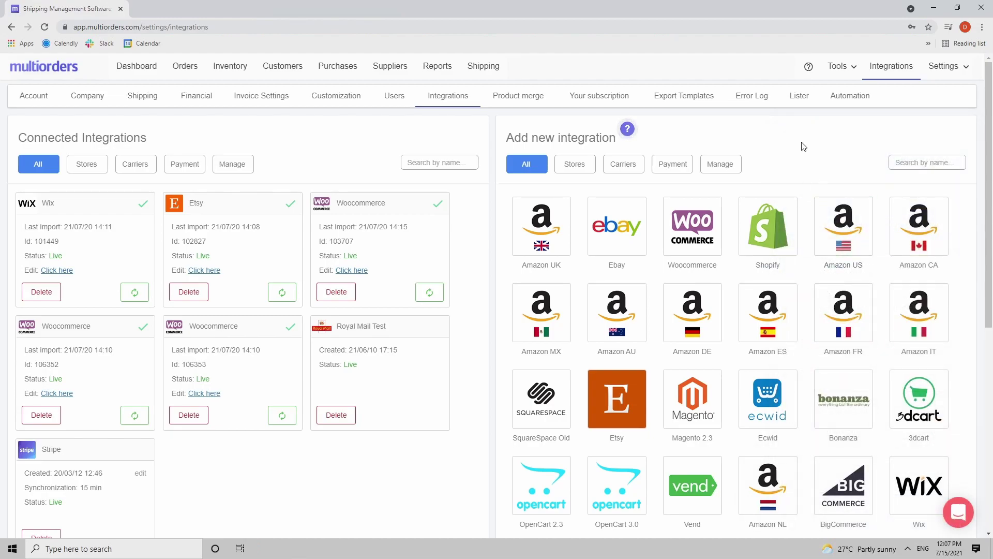